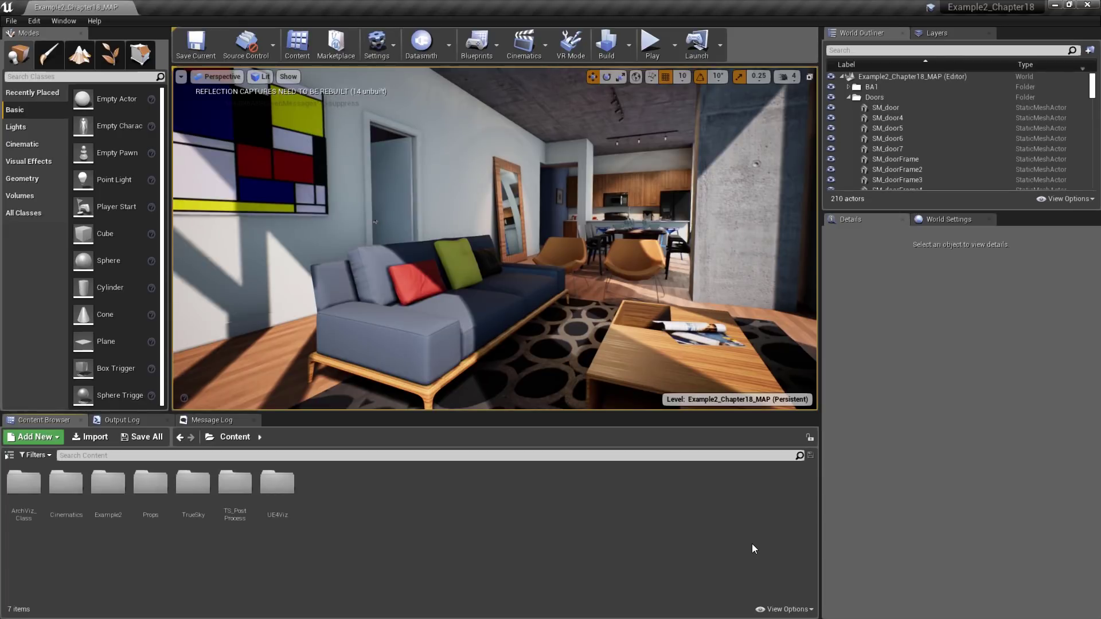
In Project Settings > Rendering, enable Auto Exposure, Extend default luminance range and Apply Pre-exposure.
click(380, 51)
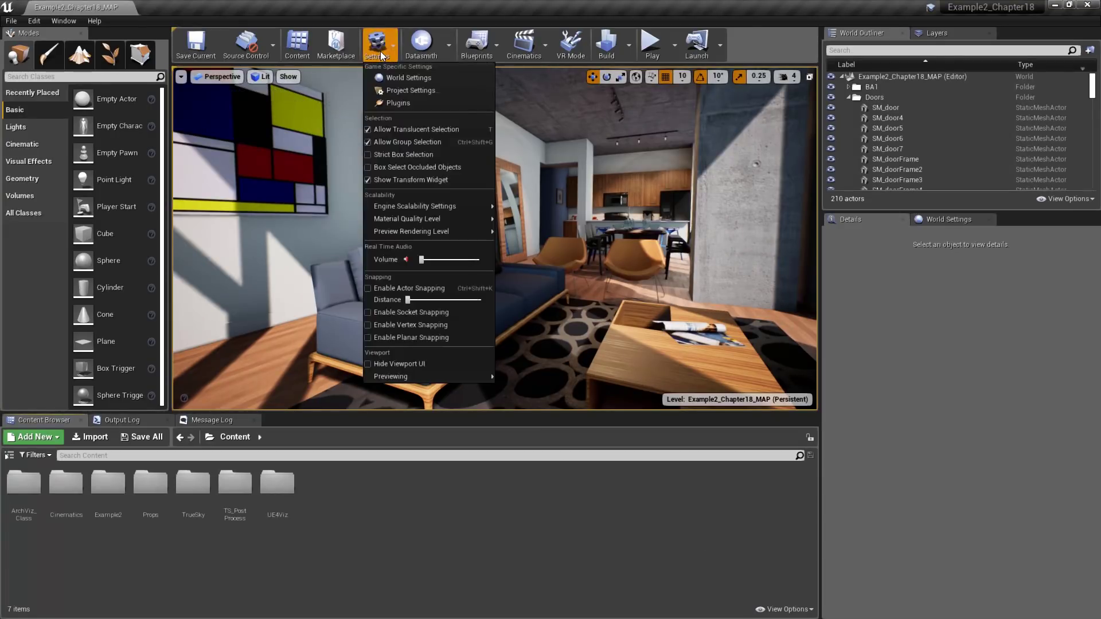
click(381, 90)
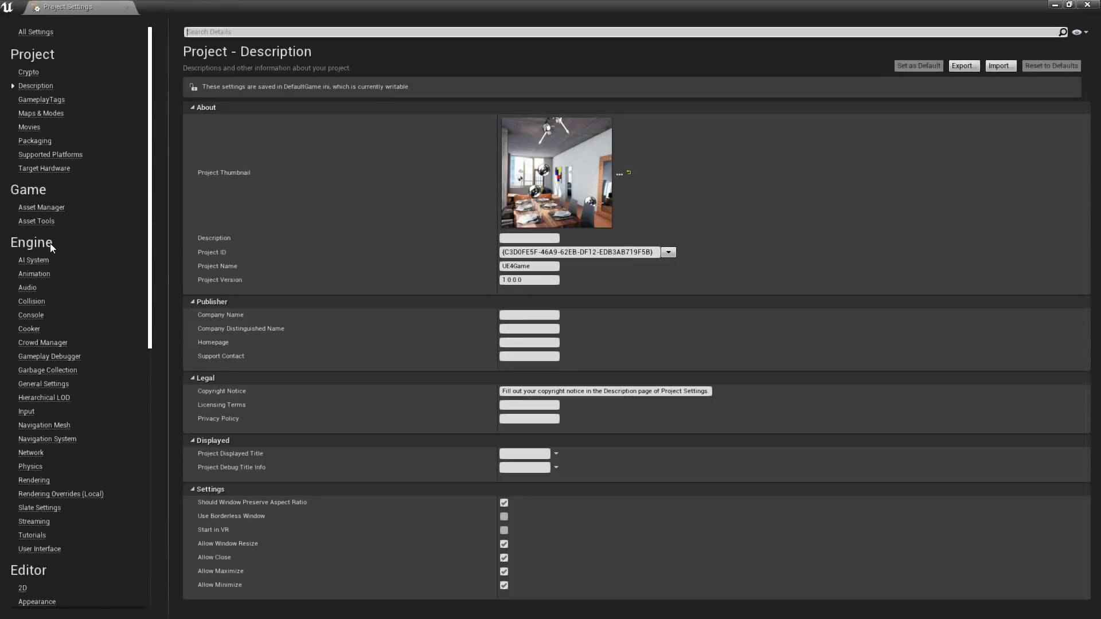
click(33, 480)
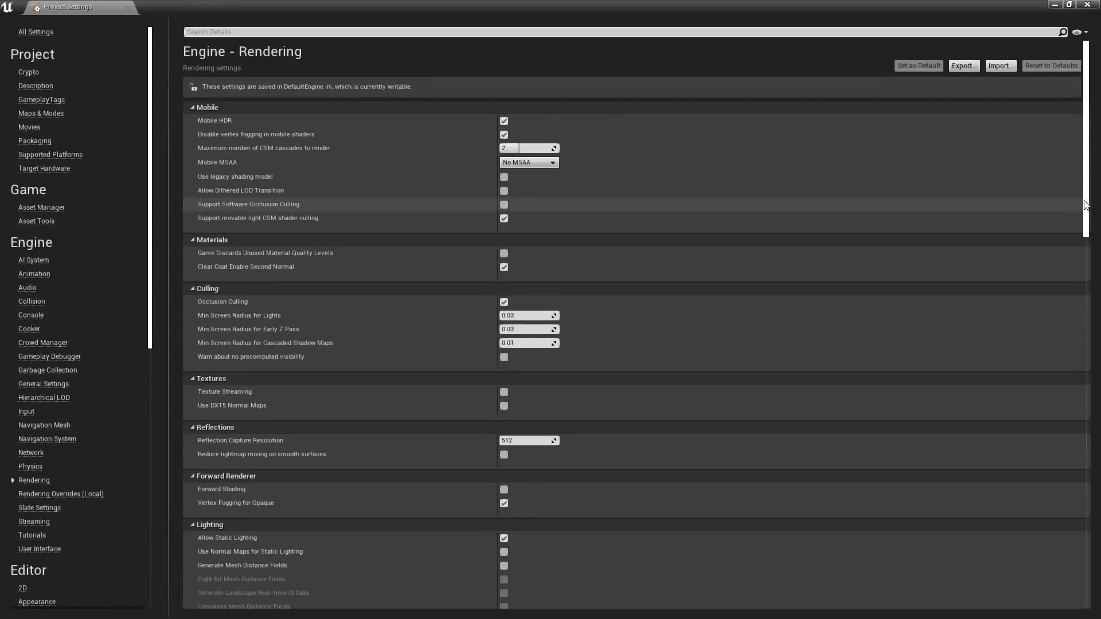
drag(1087, 224, 1097, 414)
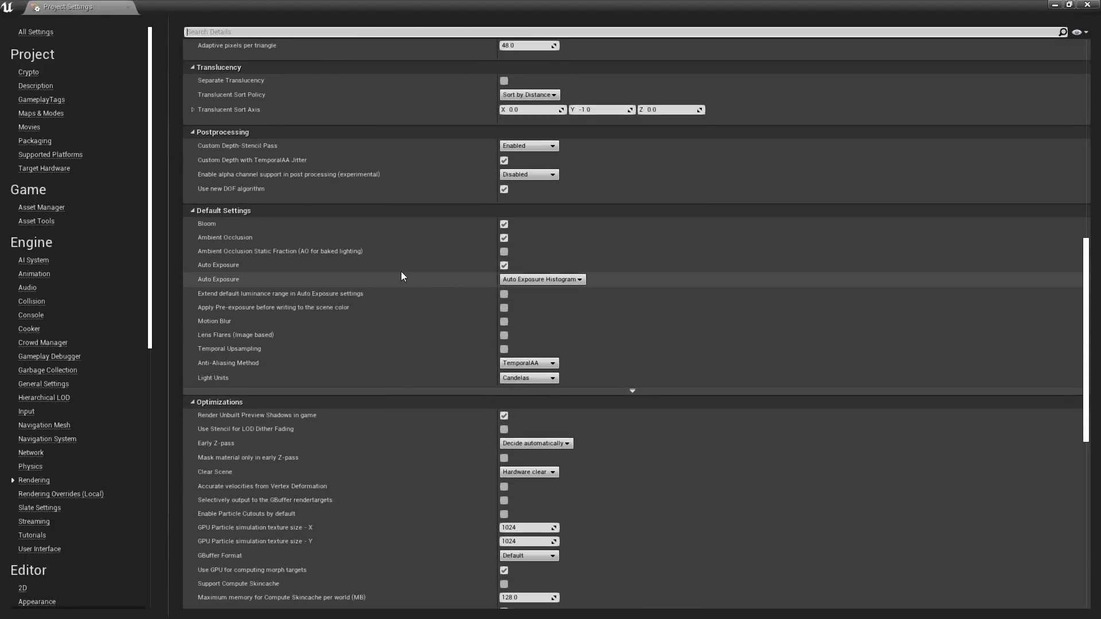
click(503, 266)
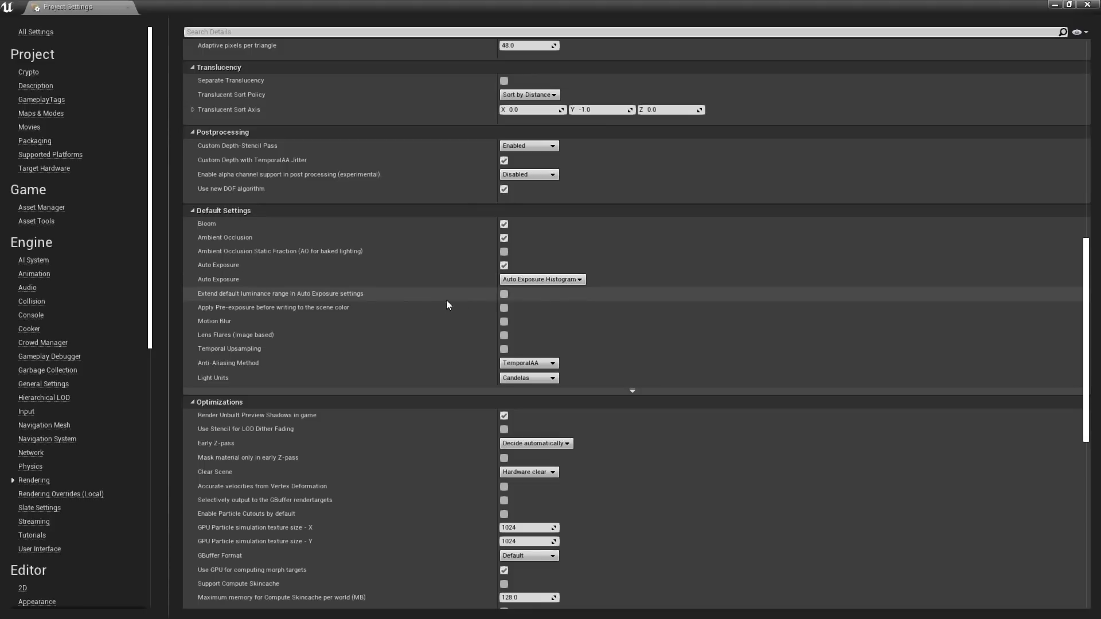
click(504, 296)
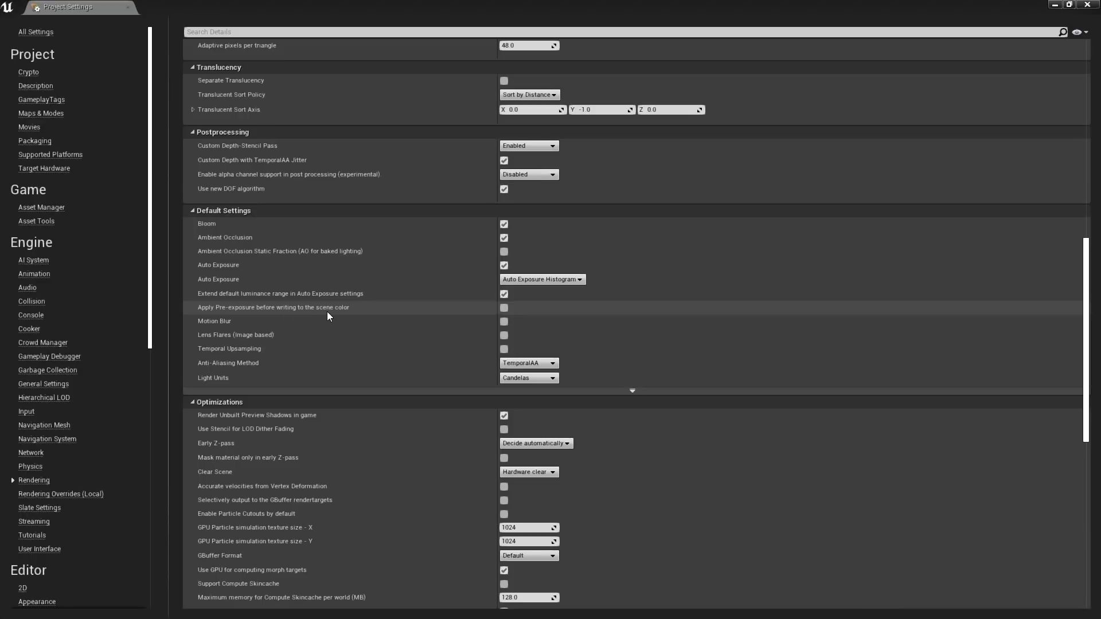
click(504, 309)
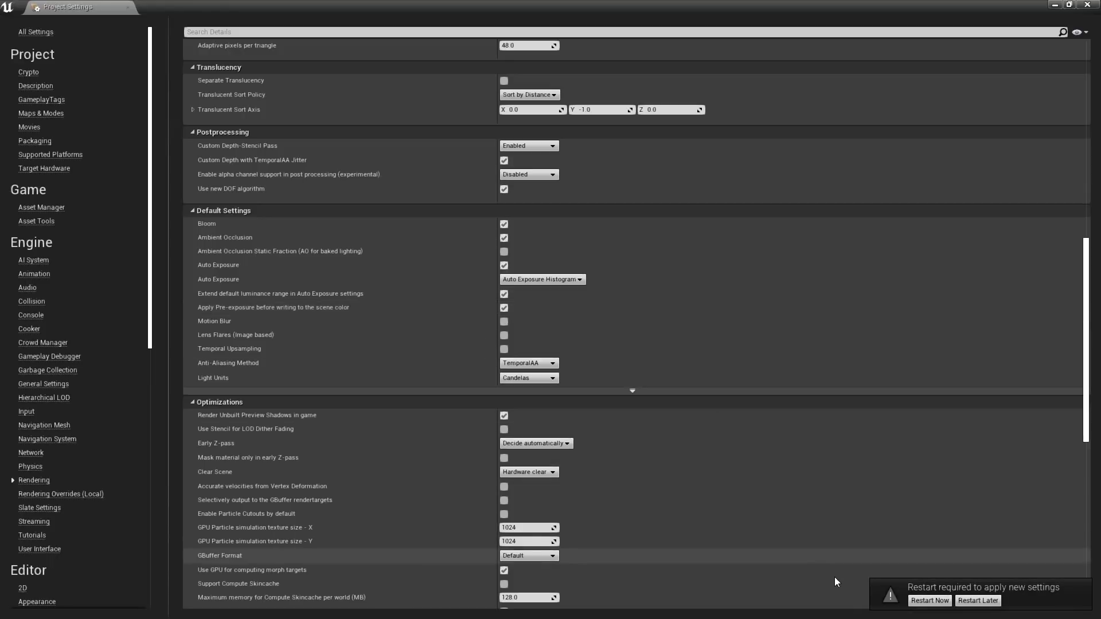
scroll(631, 321, up, 3)
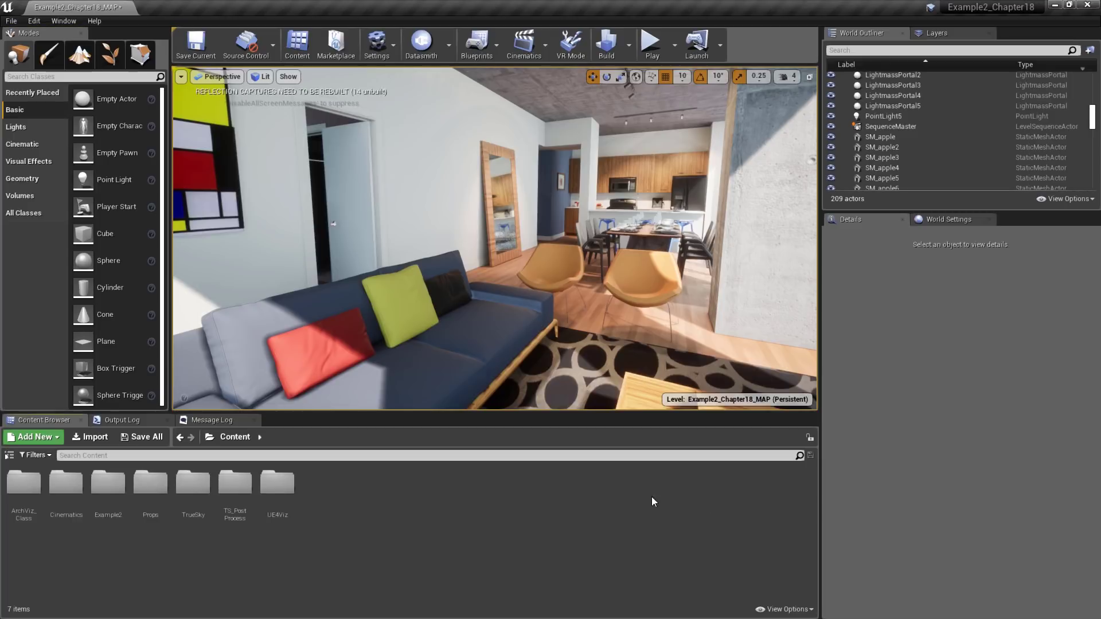
Place a Post Process Volume in the apartment and enable Infinite Extent (Unbound).
click(29, 161)
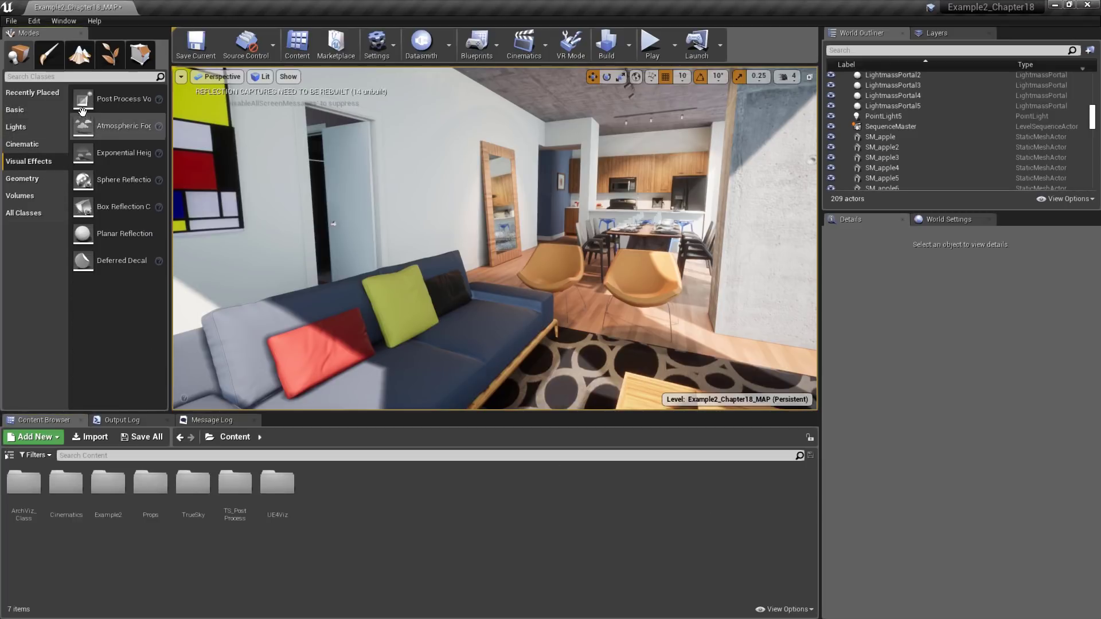
drag(85, 99, 533, 289)
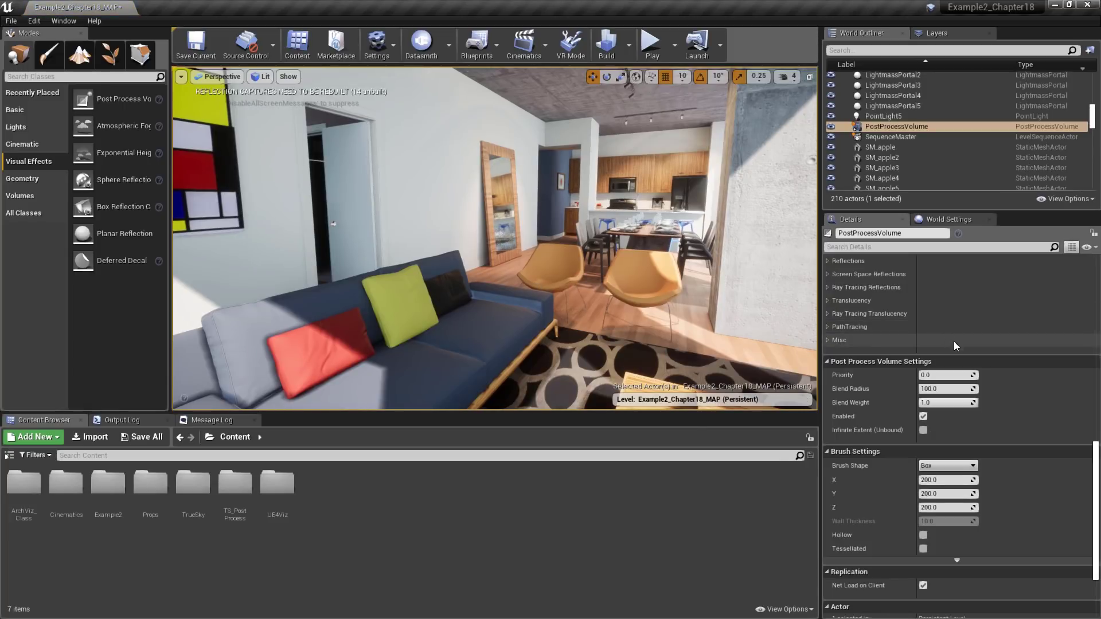
click(923, 431)
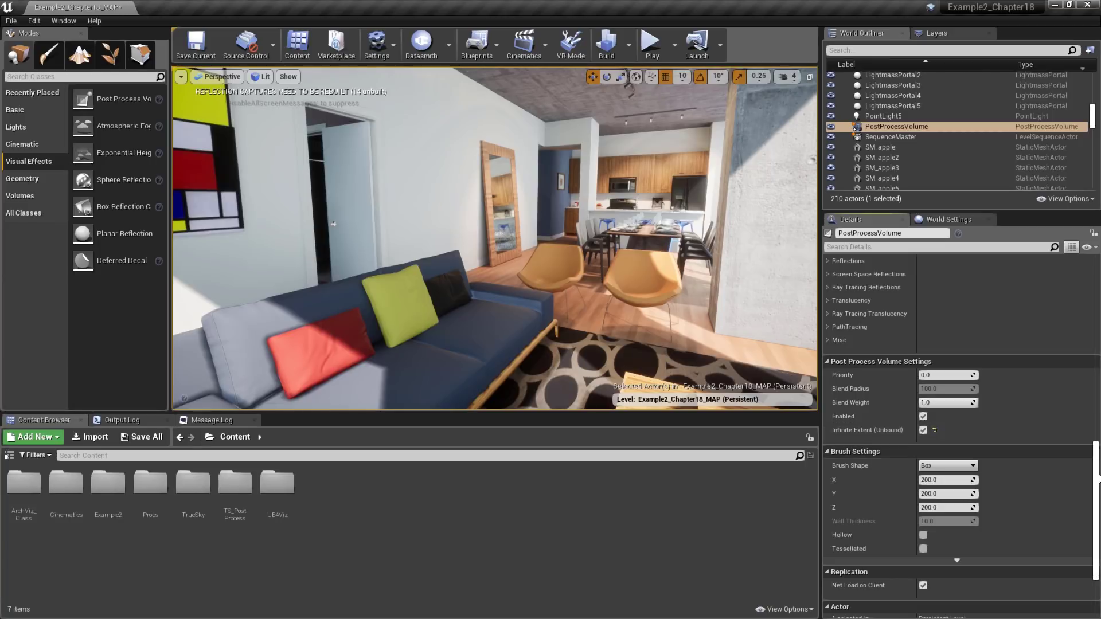
Expand the volume's Exposure and Camera sections in the Details panel.
drag(1098, 479, 1097, 296)
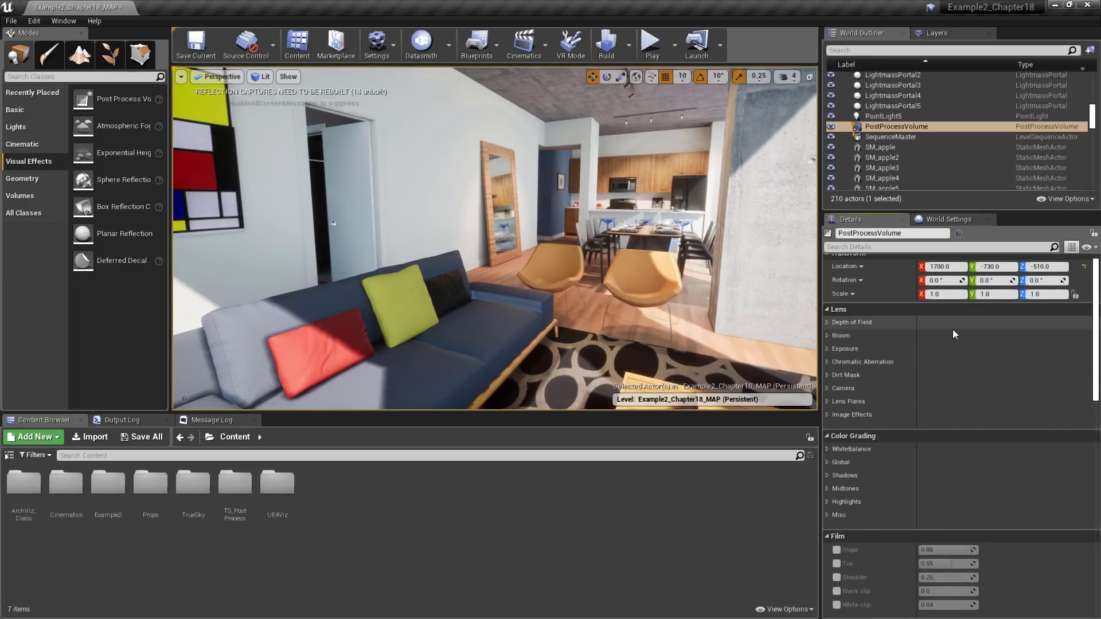
click(827, 349)
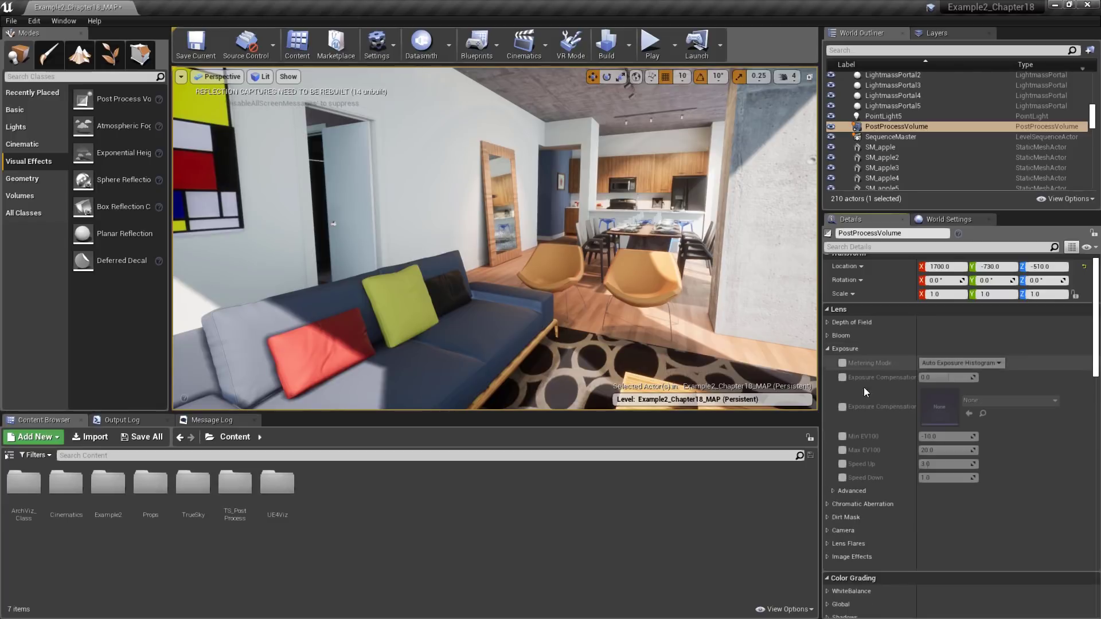
click(828, 531)
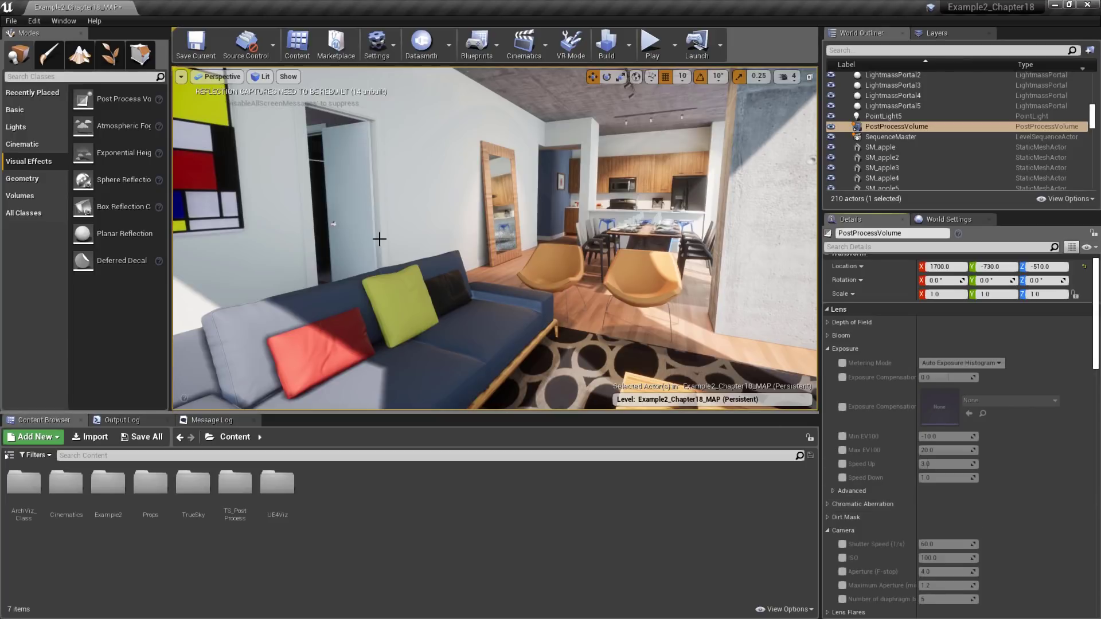
Uncheck Exposure Game Settings in the Lit menu and set viewport EV100 to 0 after trying 8.8.
click(263, 78)
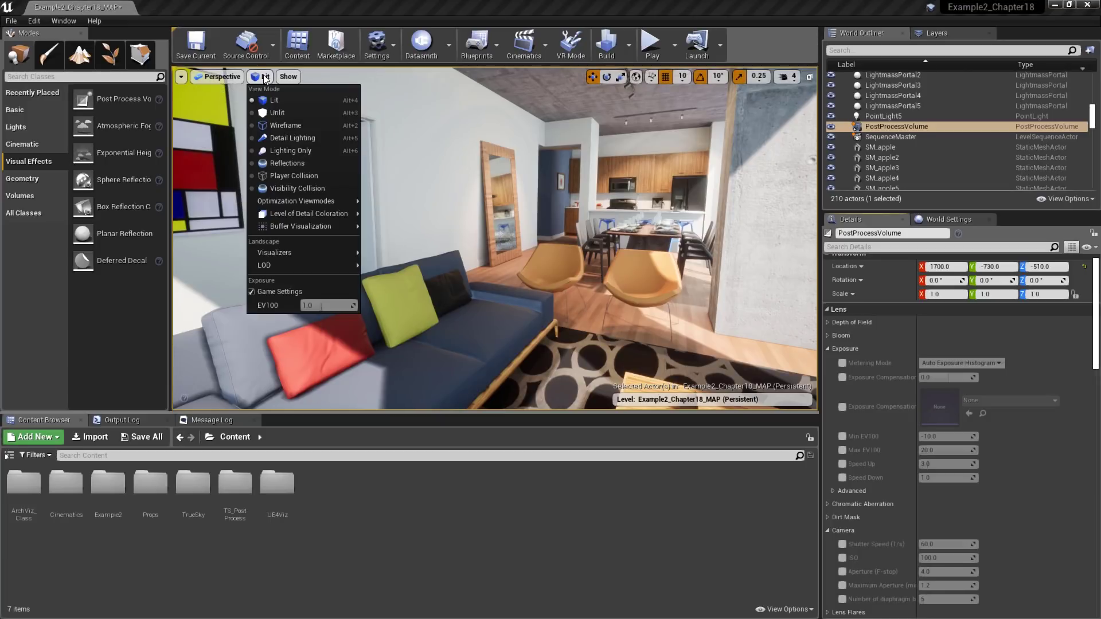
click(281, 291)
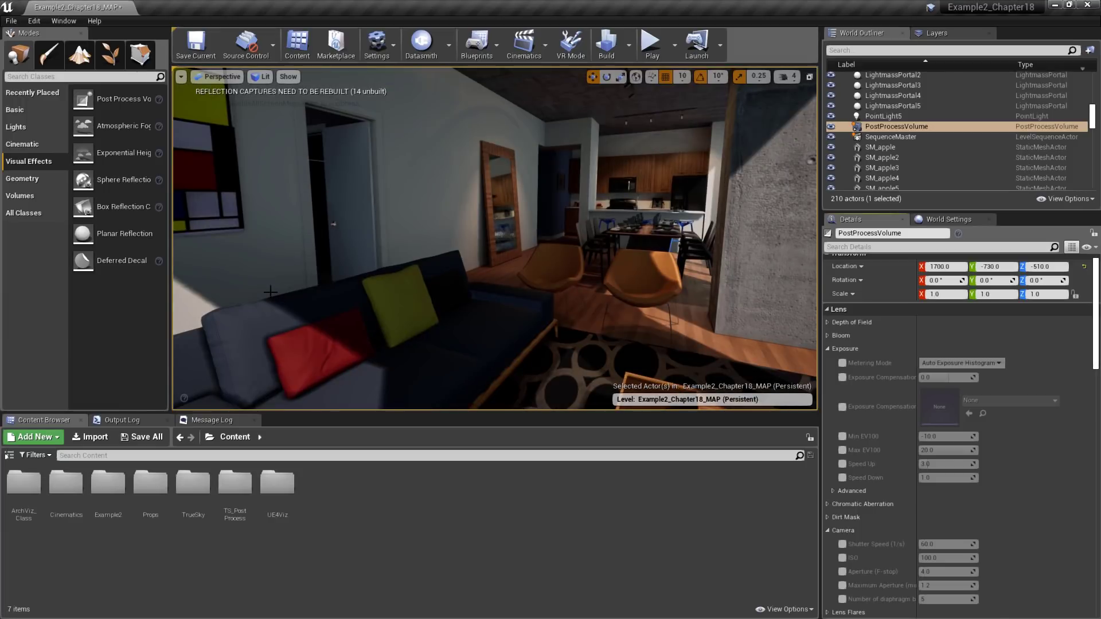
click(255, 77)
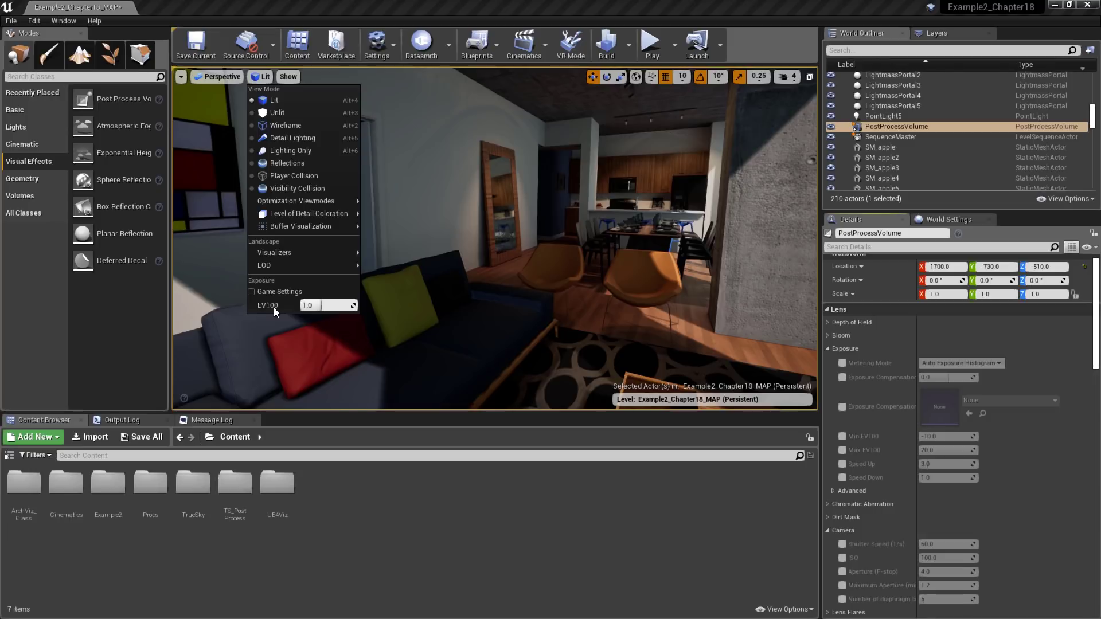
click(321, 305)
text(8.8)
key(Return)
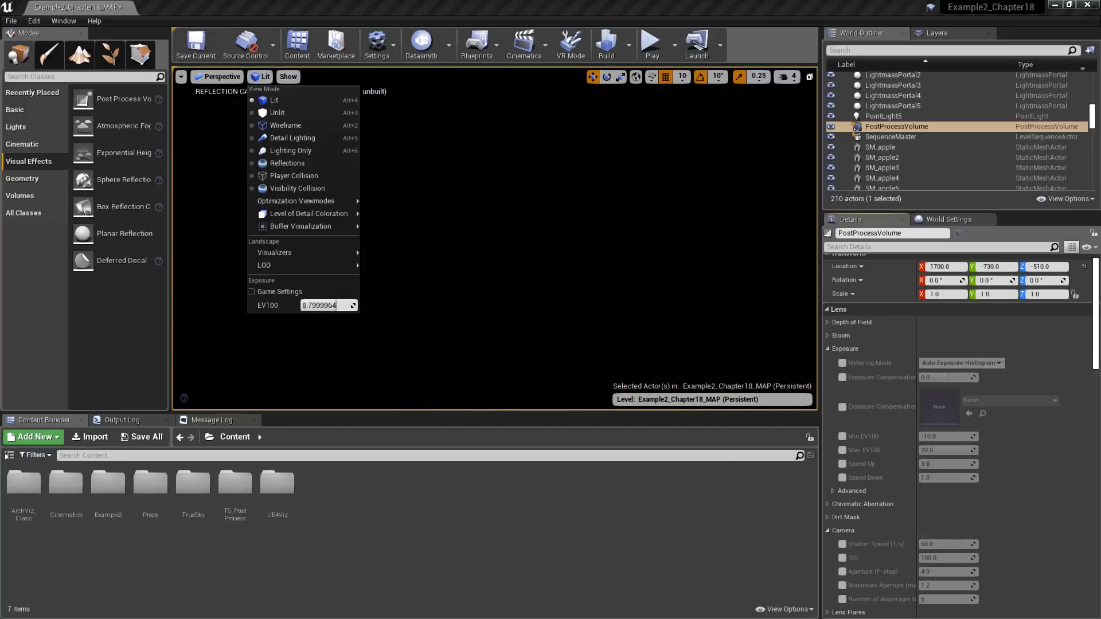
mouse_move(322, 305)
mouse_down()
mouse_move(284, 305)
mouse_move(344, 306)
mouse_move(322, 305)
mouse_up()
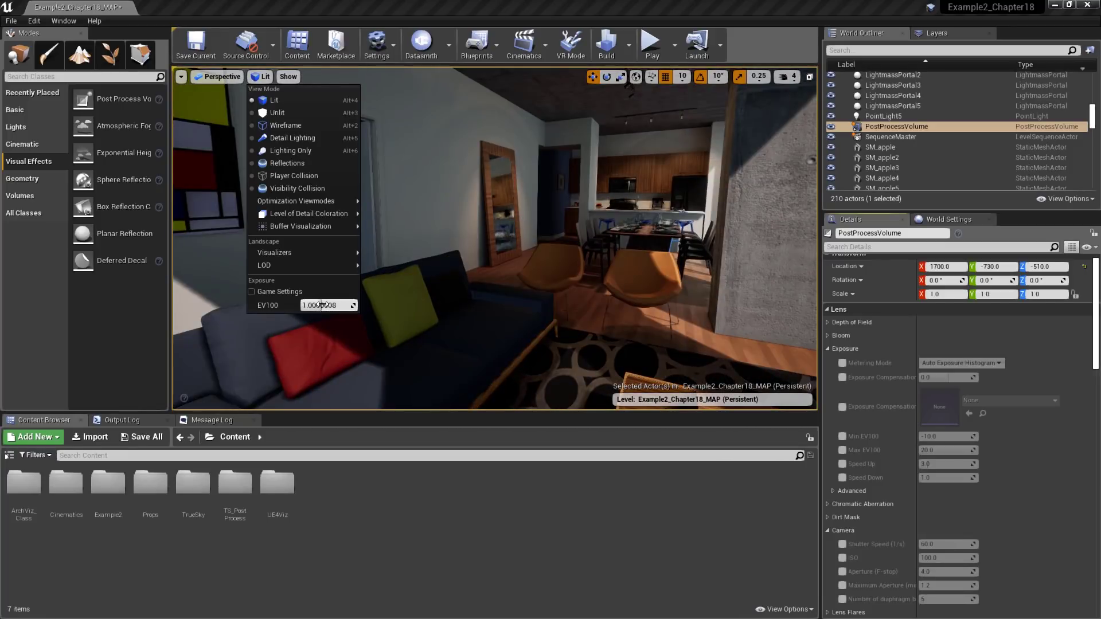
click(322, 305)
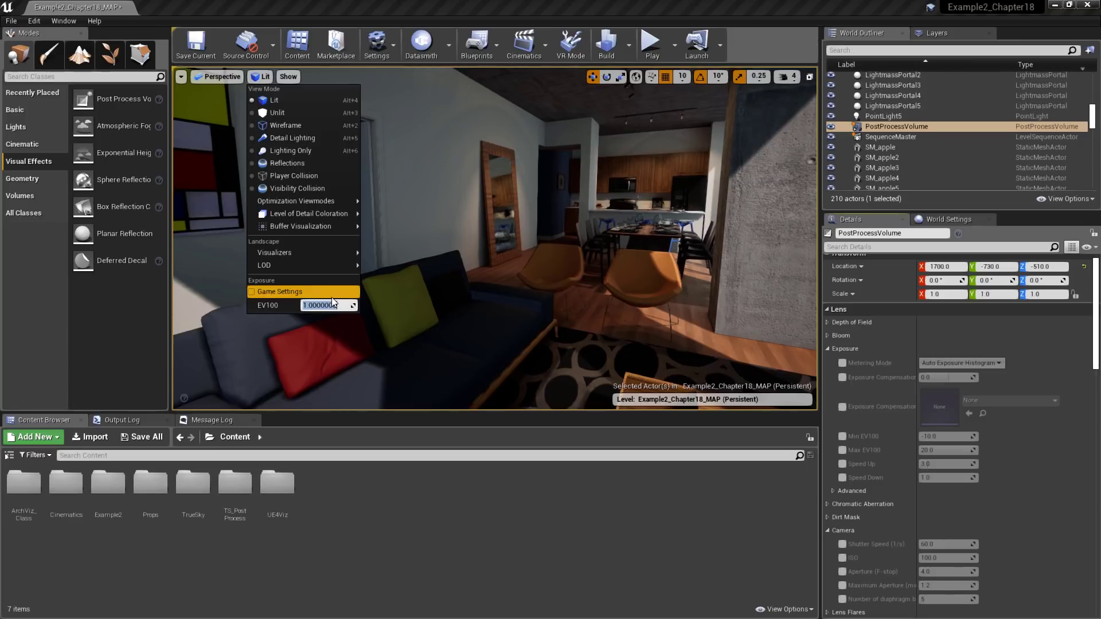
text(0)
key(Return)
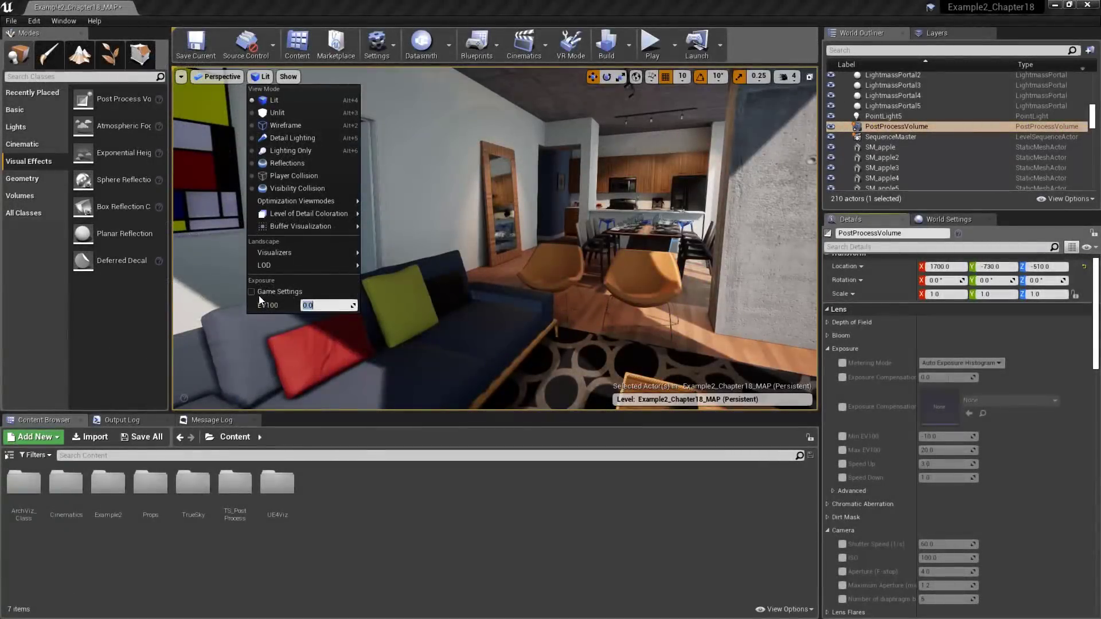
Restore viewport game exposure settings and switch metering to Auto Exposure Basic.
click(259, 295)
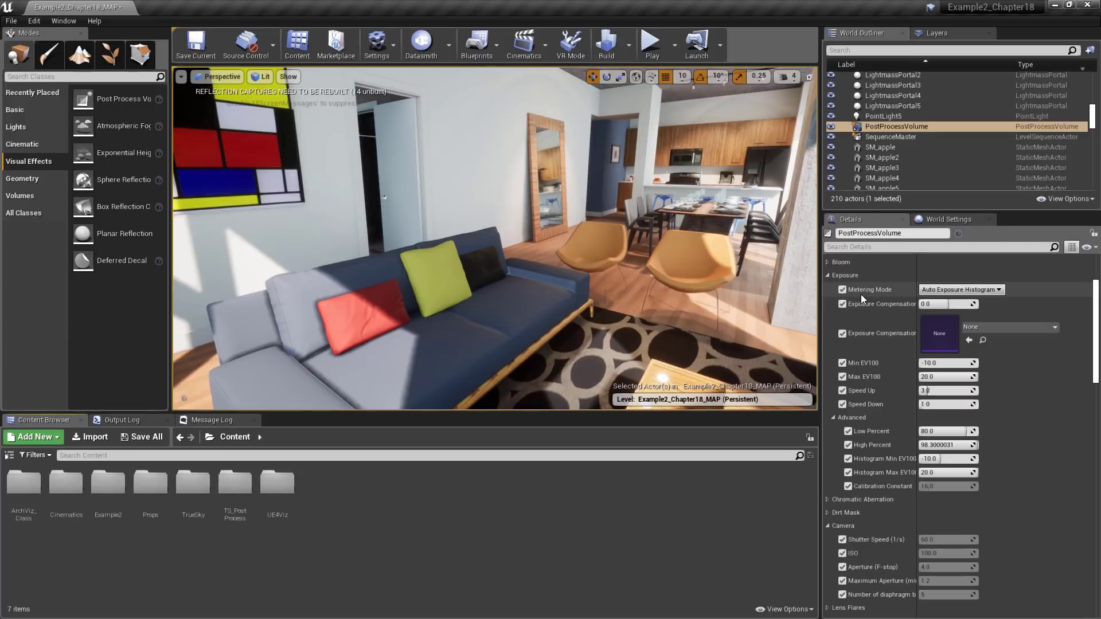
click(1000, 292)
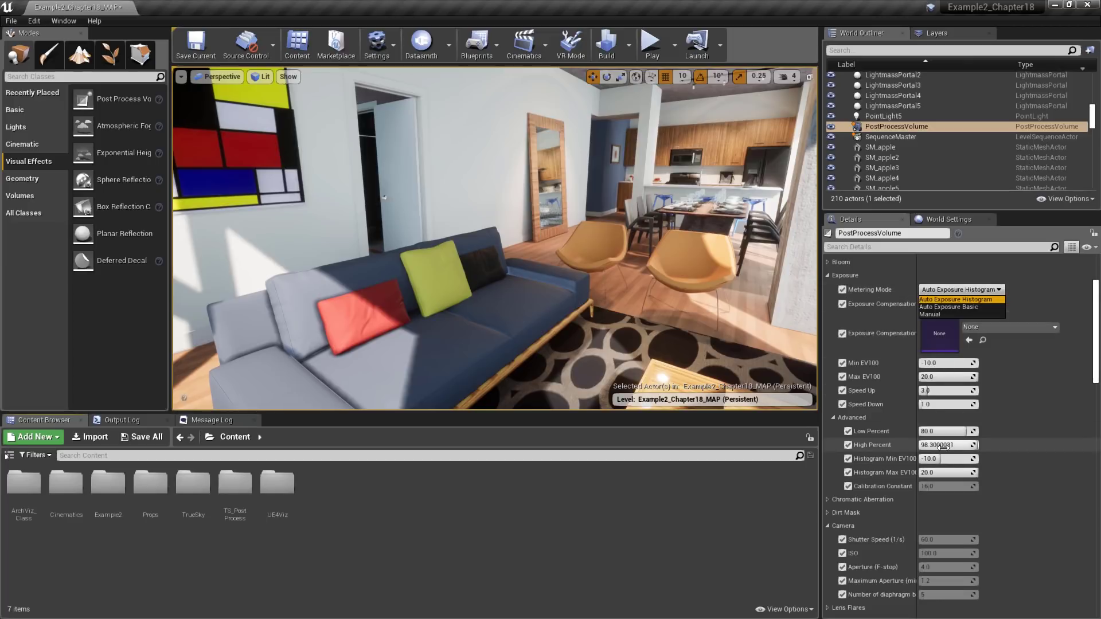
click(965, 309)
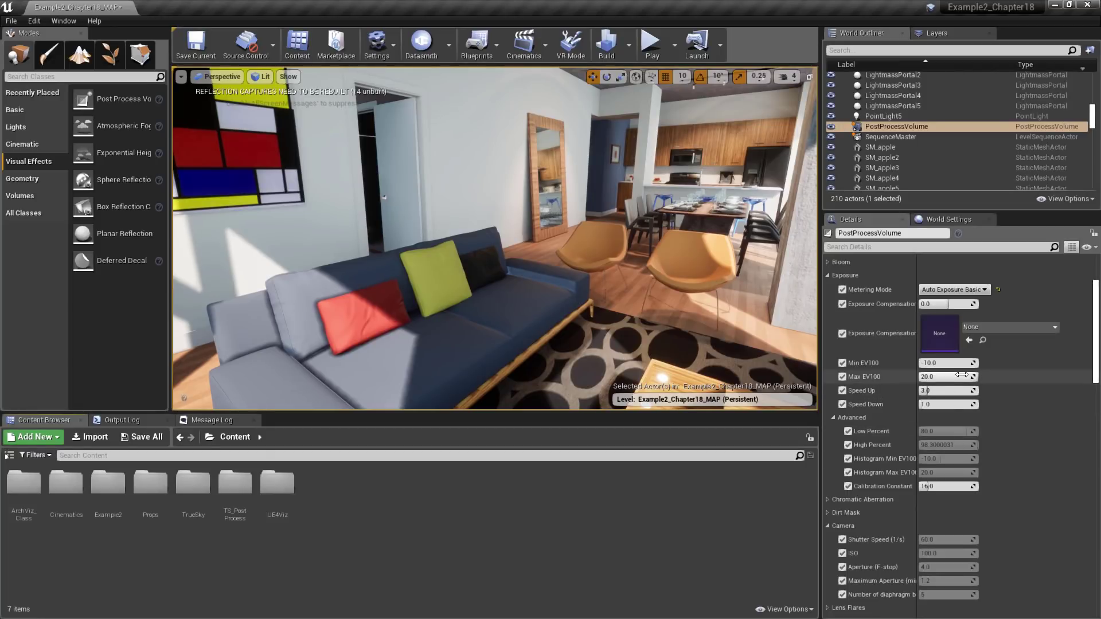
Try Manual metering, then settle on Auto Exposure Histogram.
click(954, 290)
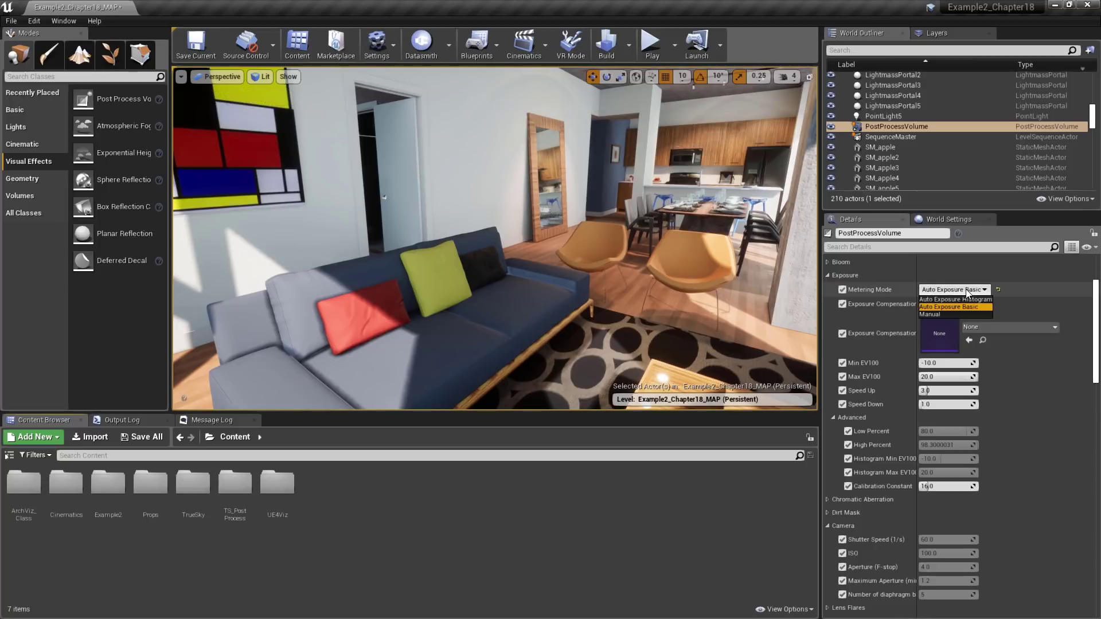
click(935, 313)
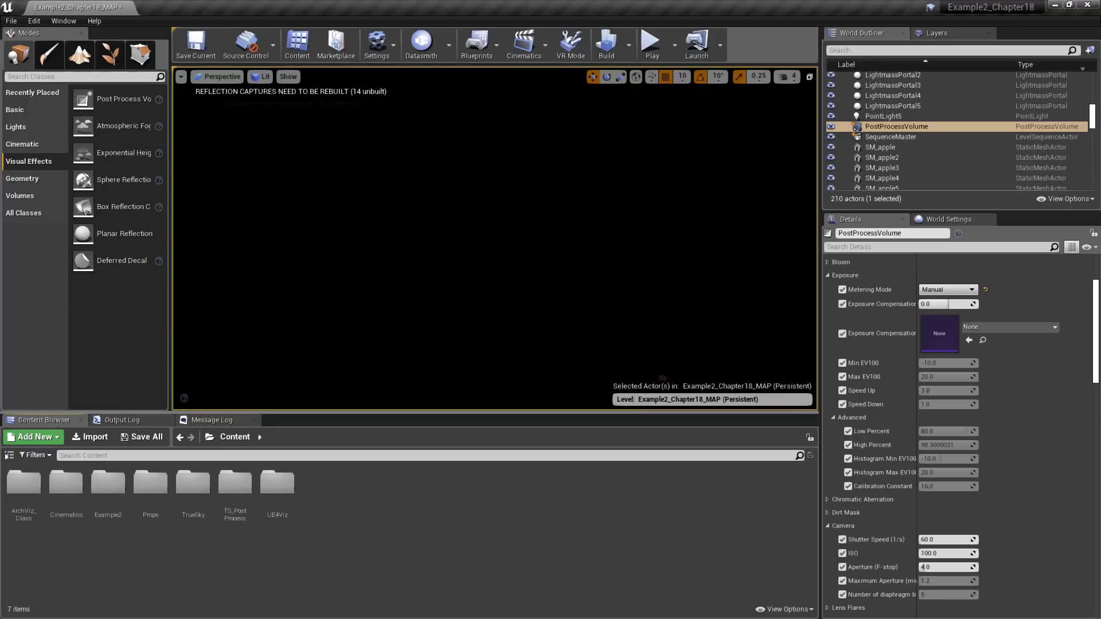
click(944, 286)
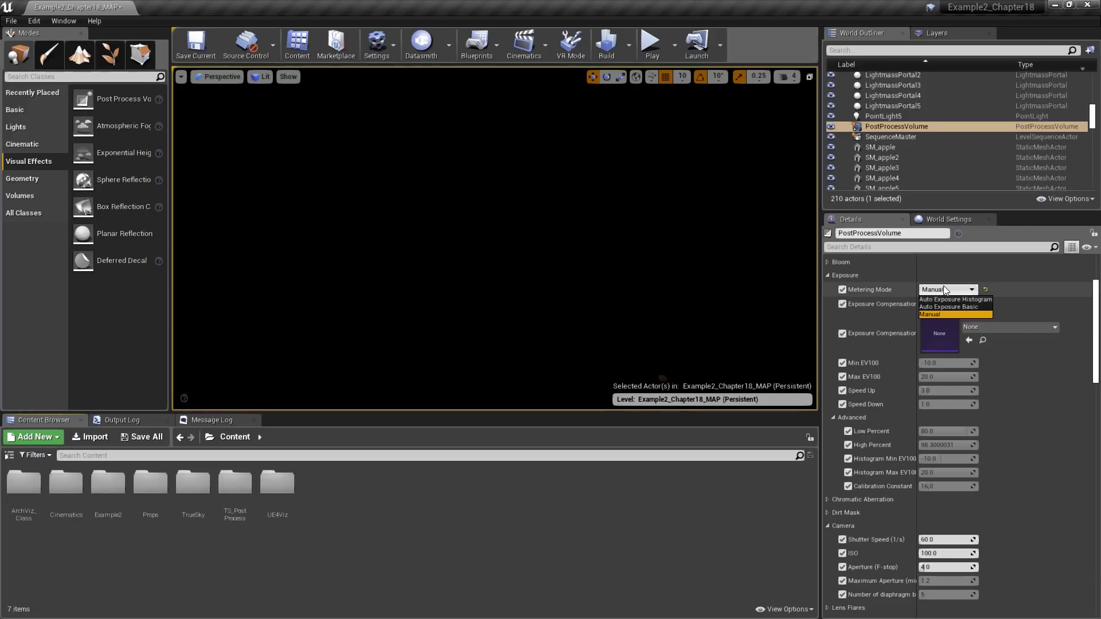
click(969, 299)
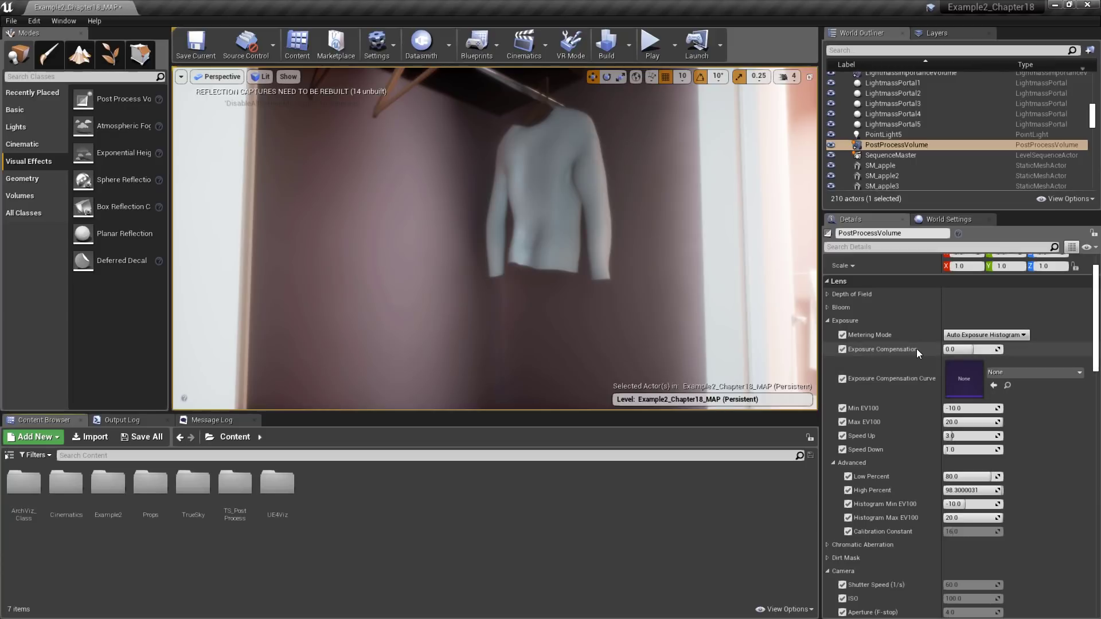
click(975, 350)
text(-1)
key(Return)
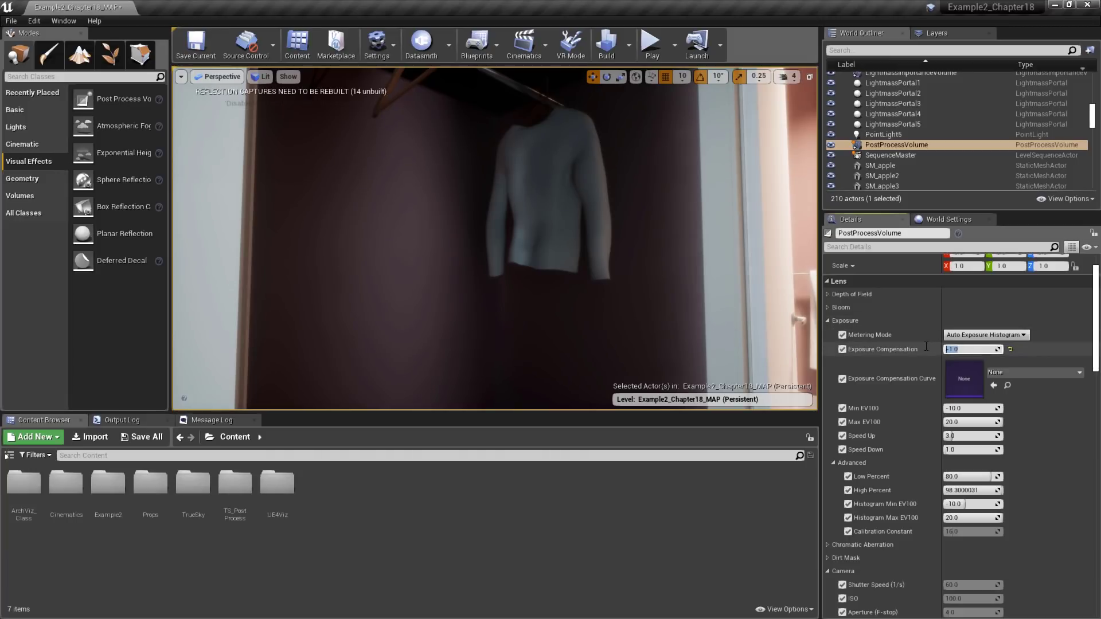
text(-2)
key(Return)
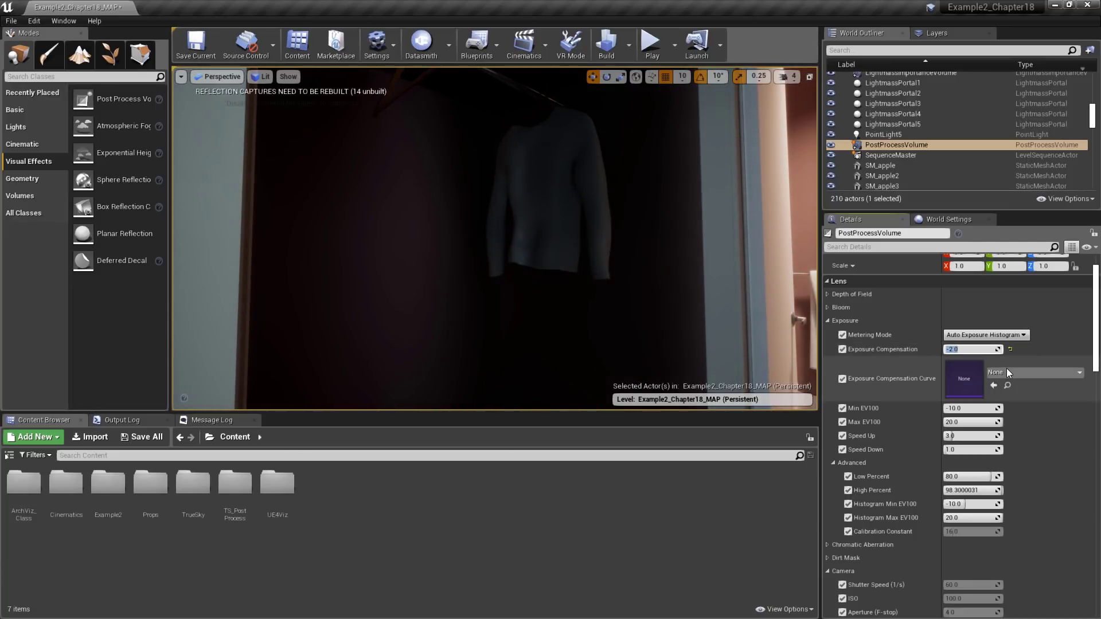
text(1)
key(Return)
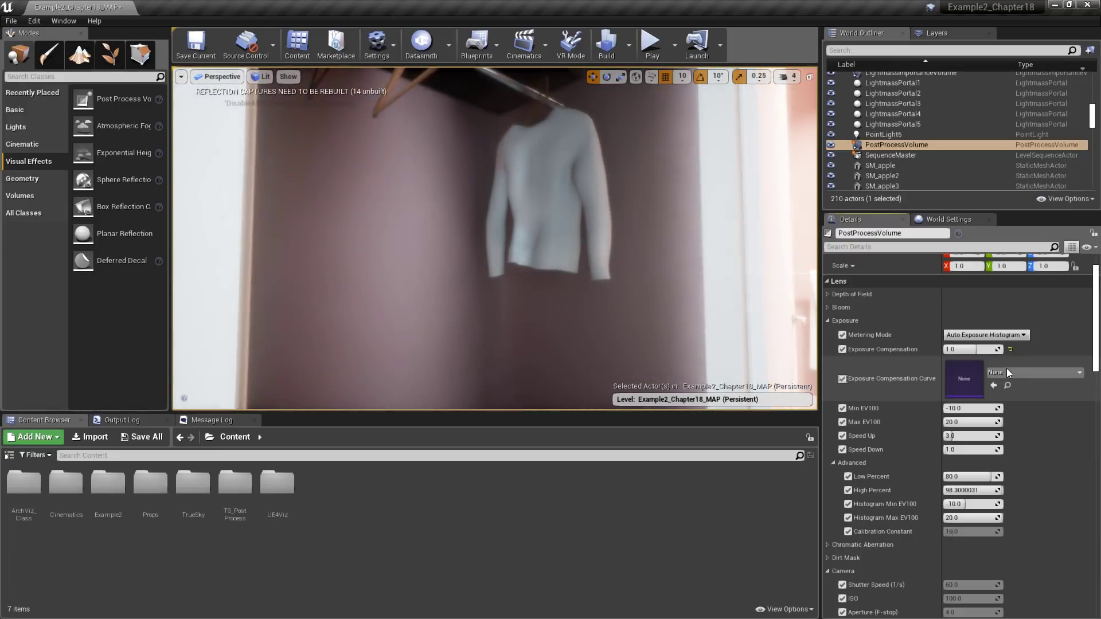
click(981, 349)
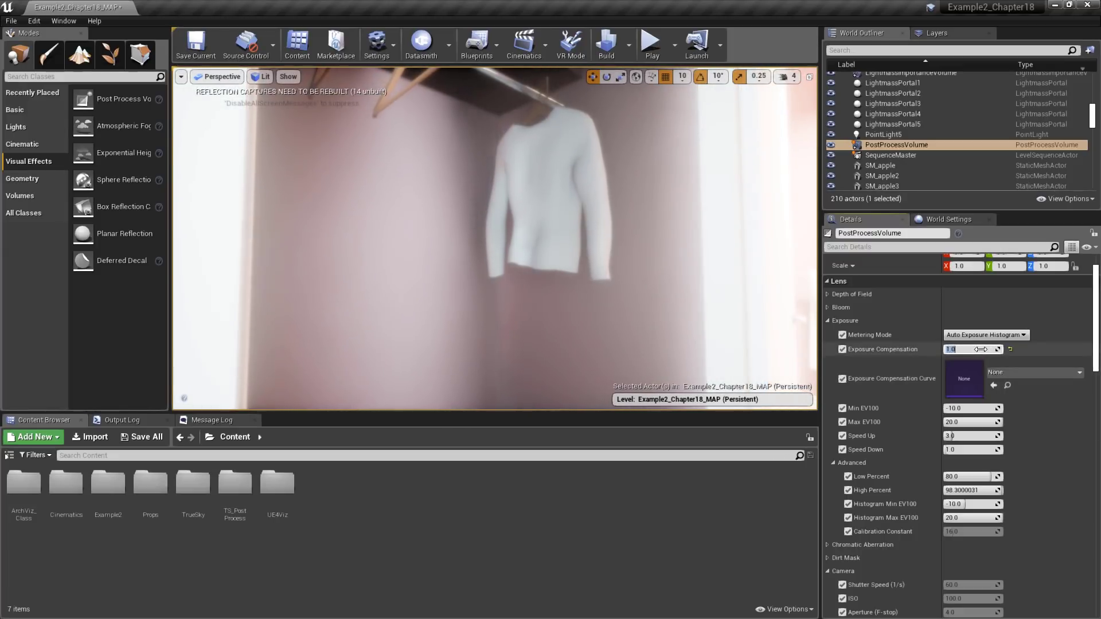
text(0)
key(Return)
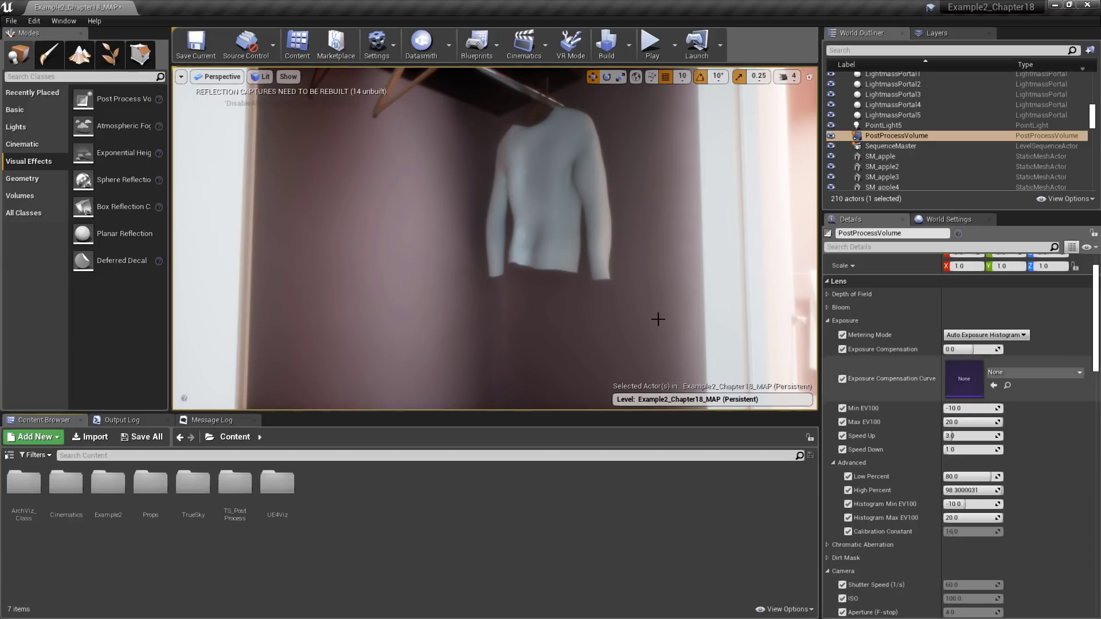
Set the volume's Min EV100 to -5.0.
right_drag(642, 315, 608, 333)
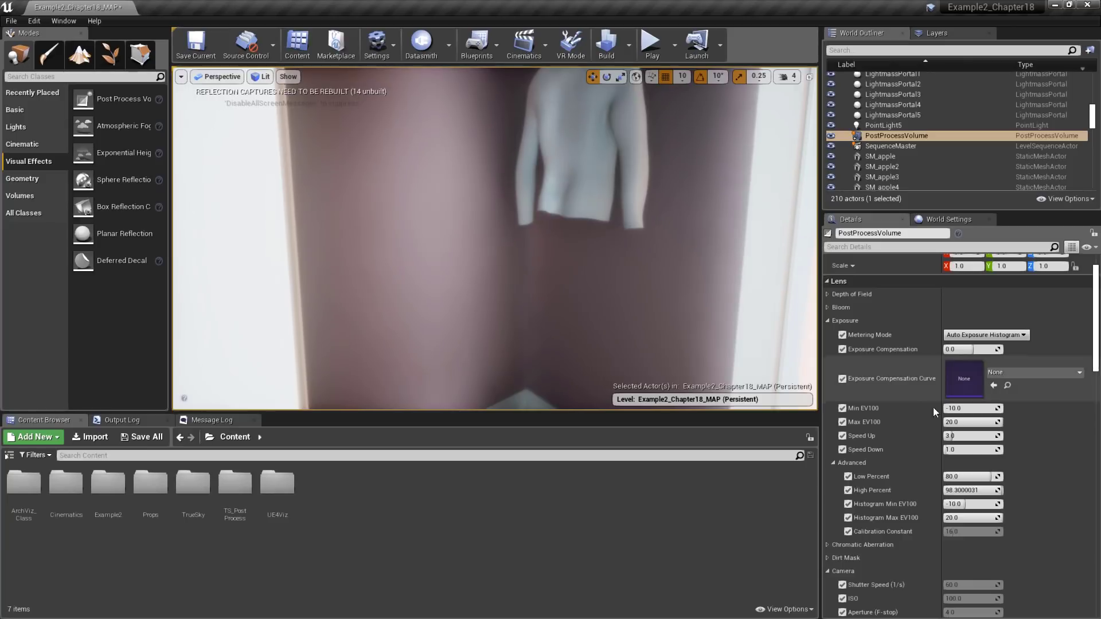
click(969, 408)
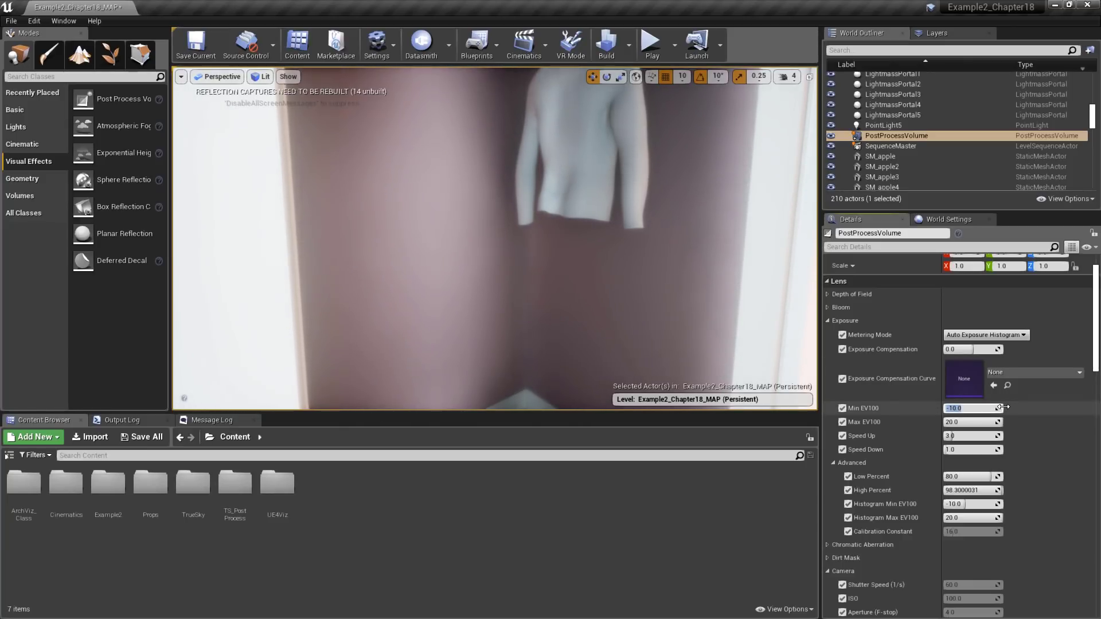
text(-5)
key(Return)
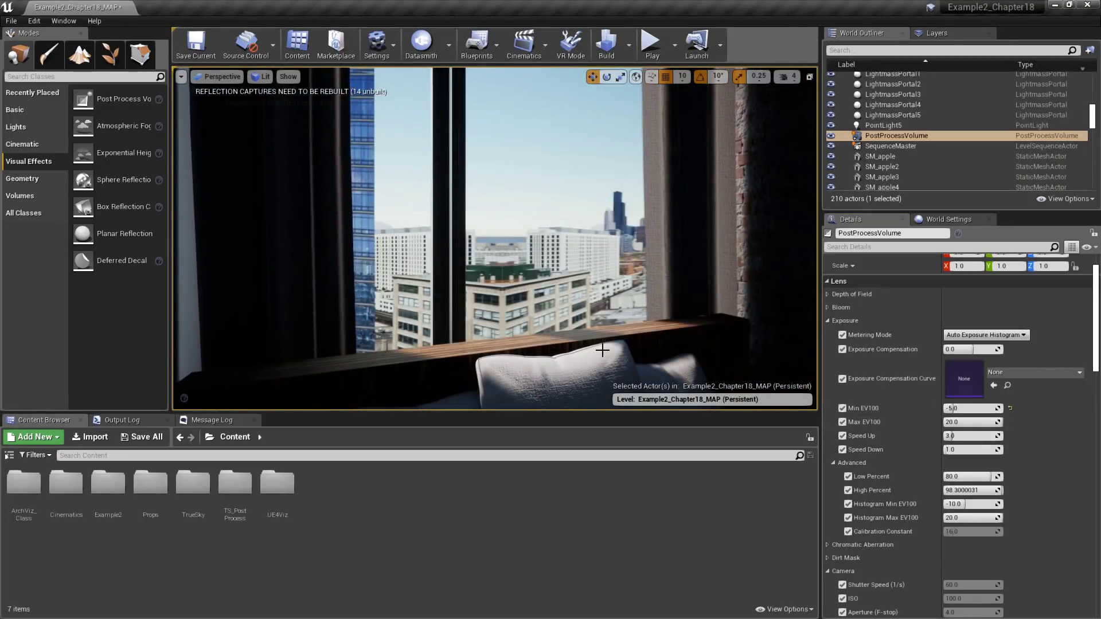
Lower Max EV100 from 20.0 to -1.0.
click(977, 424)
key(Return)
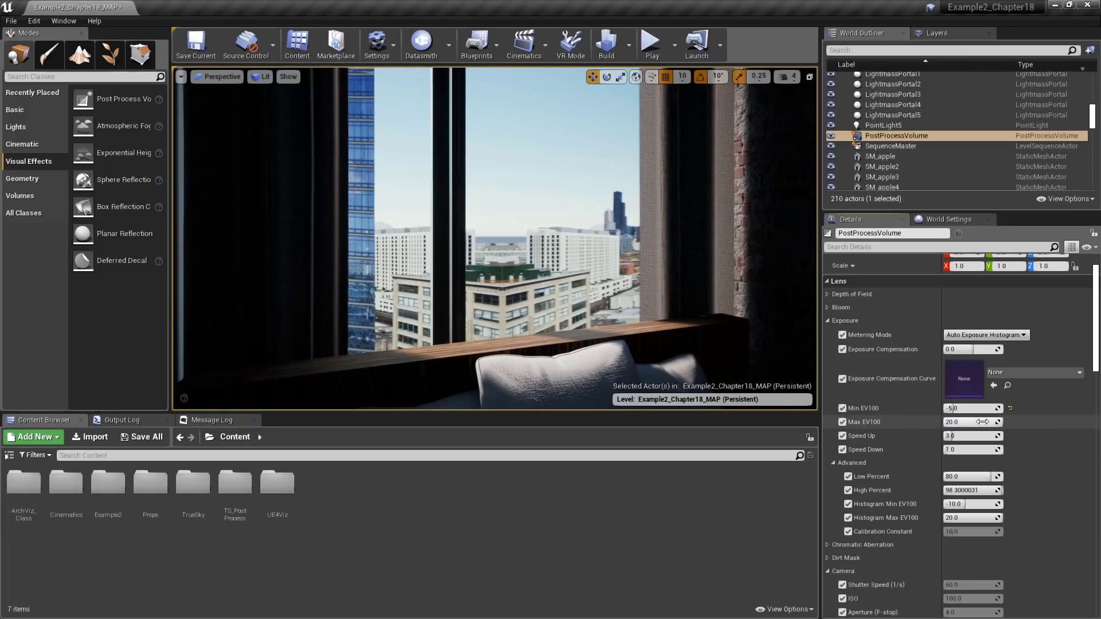
drag(982, 422, 1038, 429)
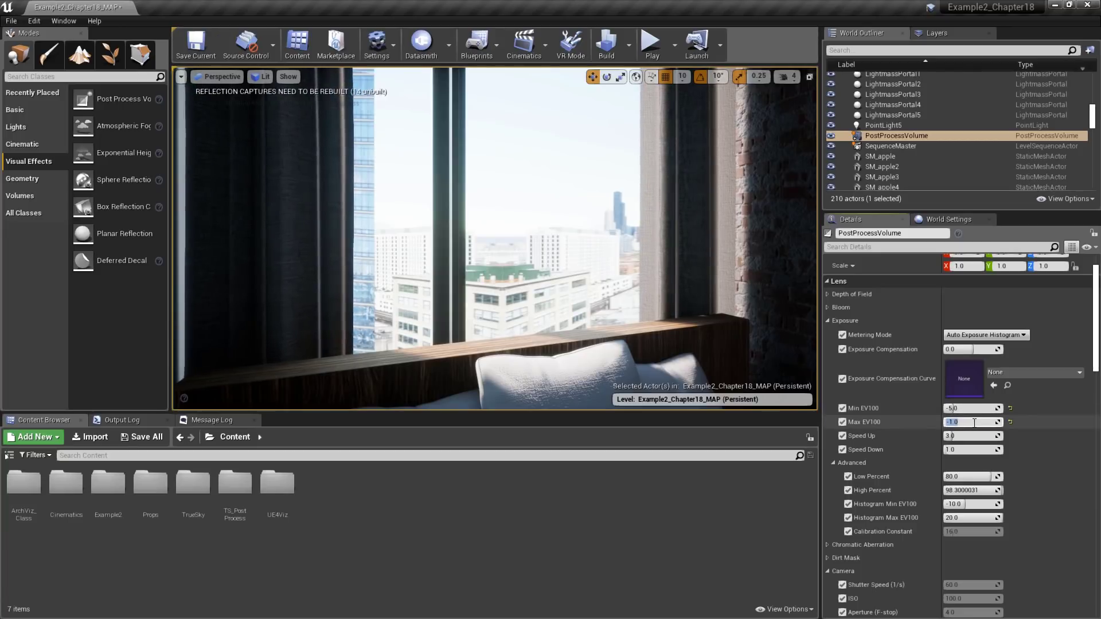
key(Return)
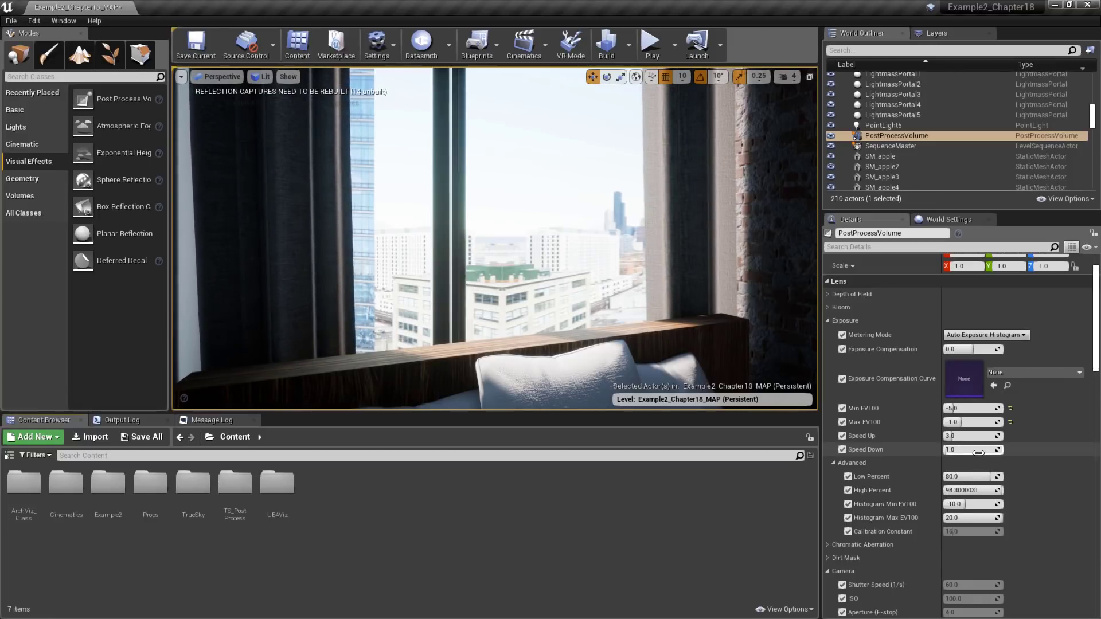
Turn on Show > Visualize > HDR (Eye Adaptation) and view the window and sky.
click(288, 78)
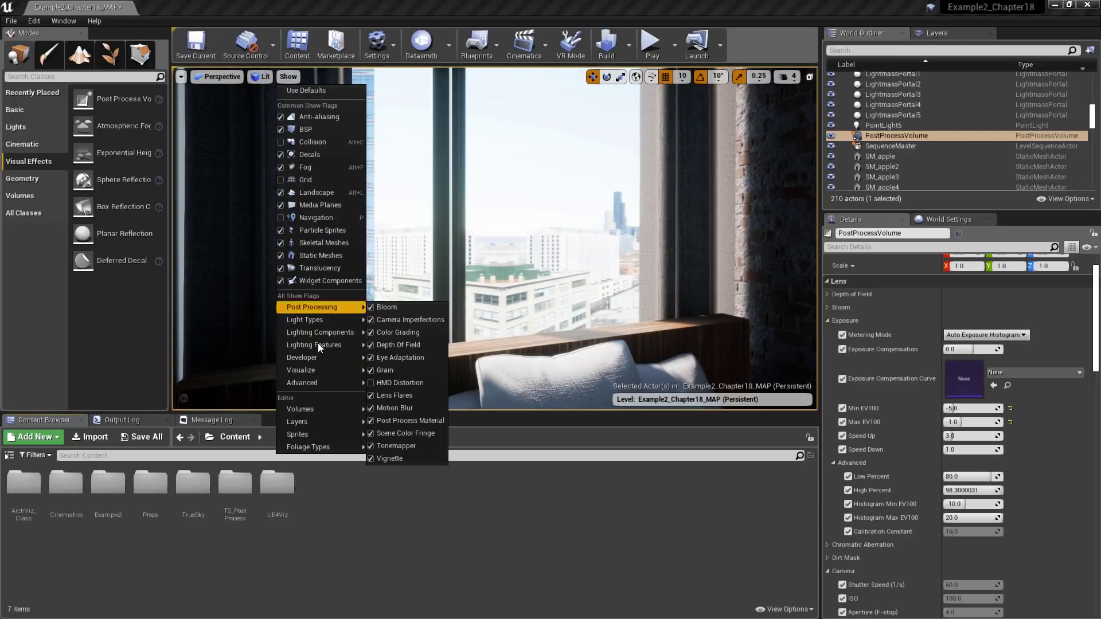
mouse_move(325, 371)
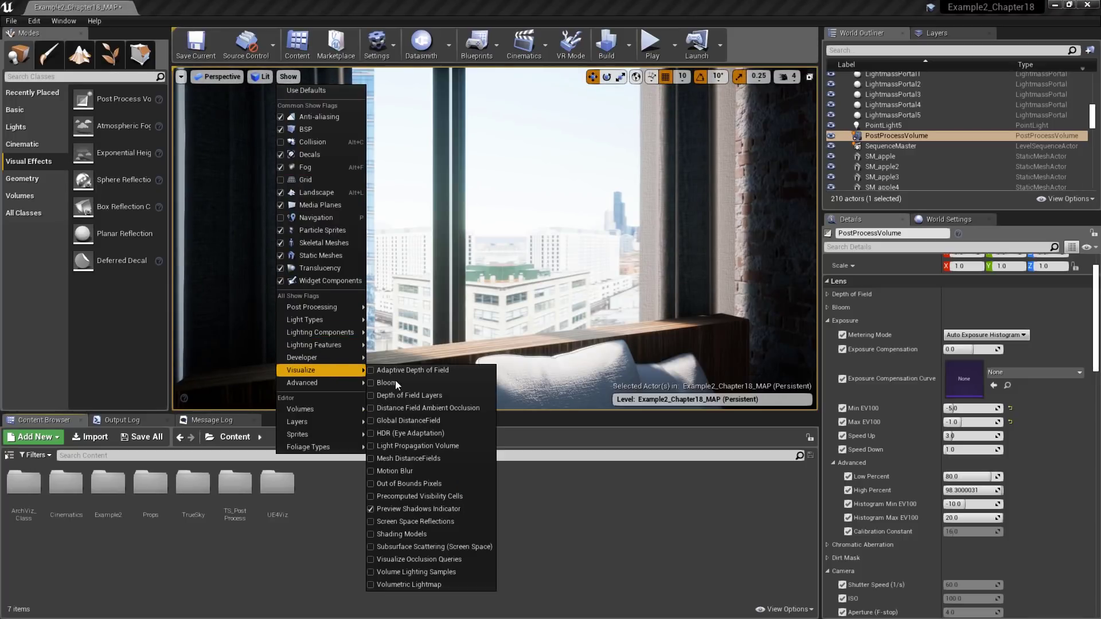
click(419, 434)
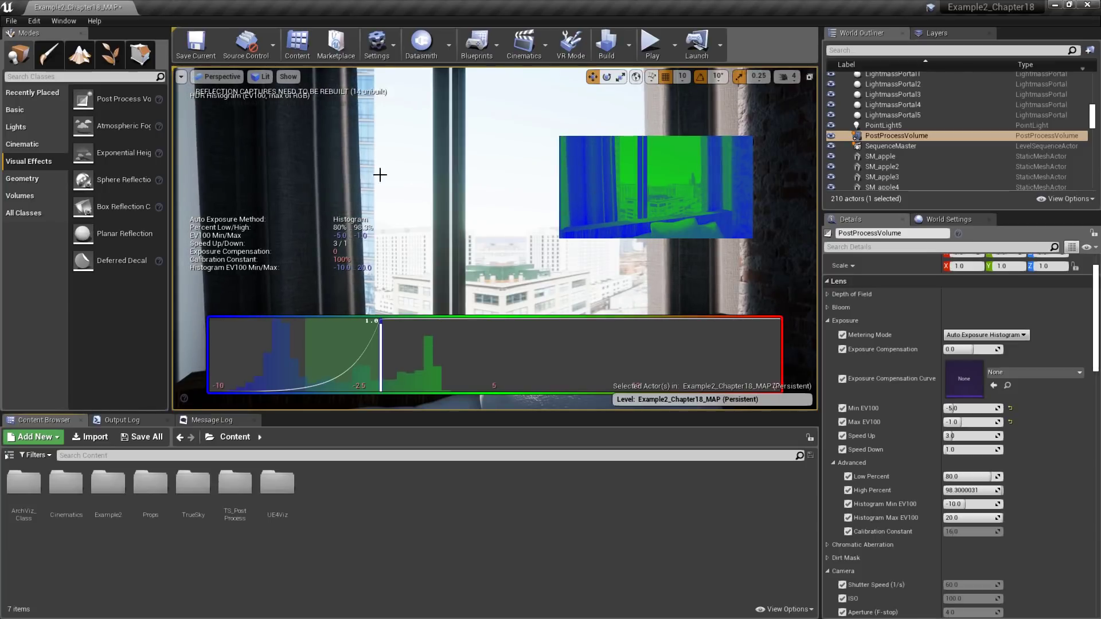
right_drag(551, 204, 465, 209)
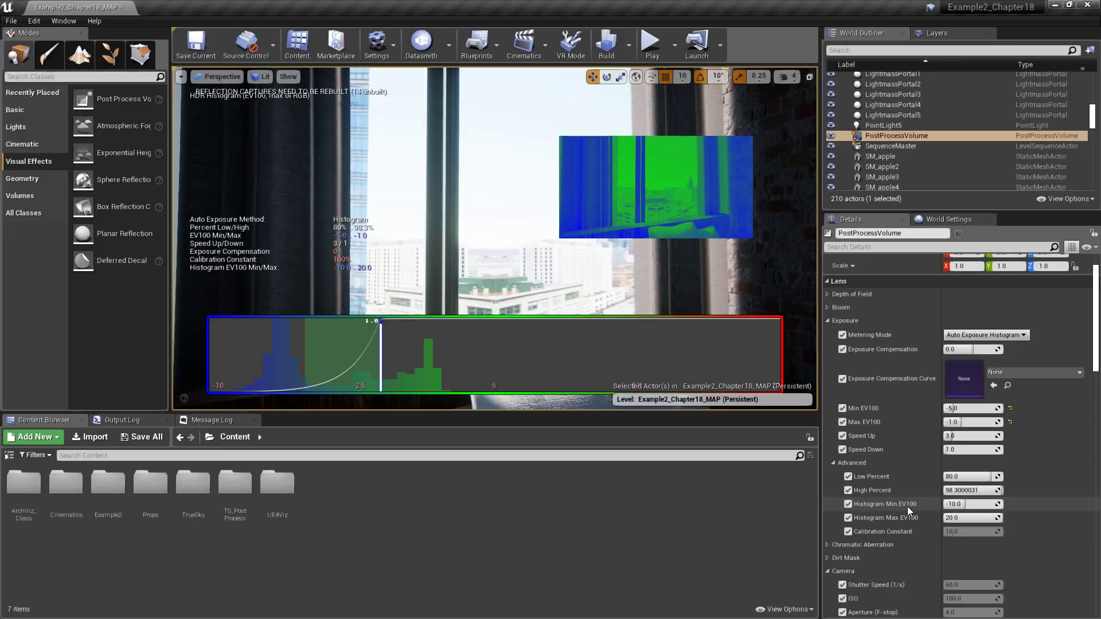
Set Histogram Min EV100 to -5.0.
click(965, 504)
text(-5)
key(Return)
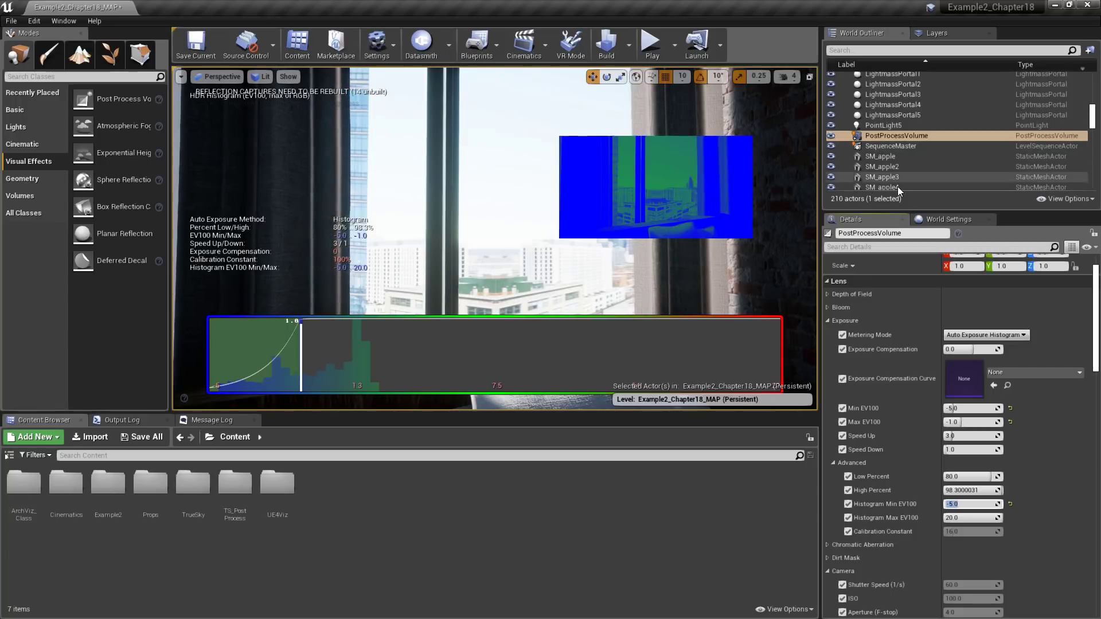
Reselect the PostProcessVolume and set Histogram Max EV100 to 10.0.
ctrl+click(885, 137)
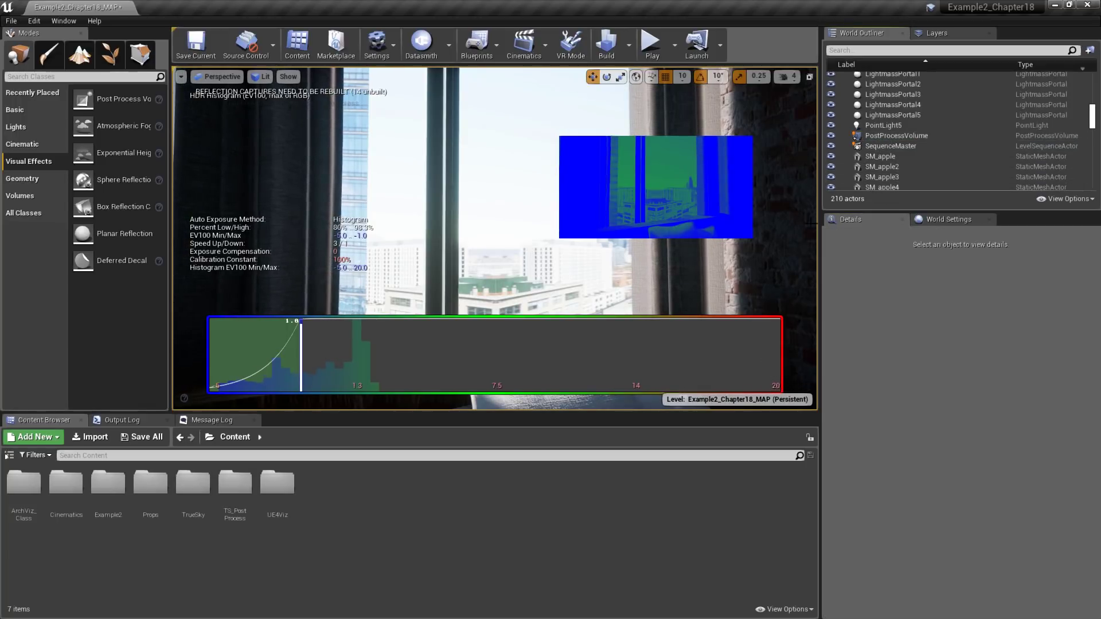
click(875, 137)
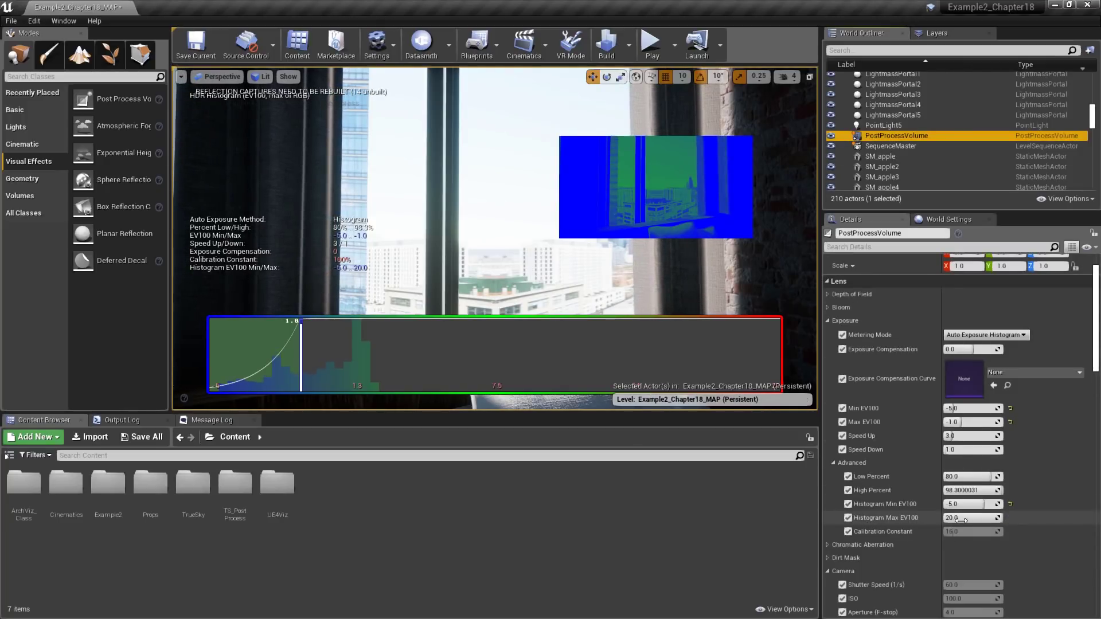
click(975, 518)
text(1)
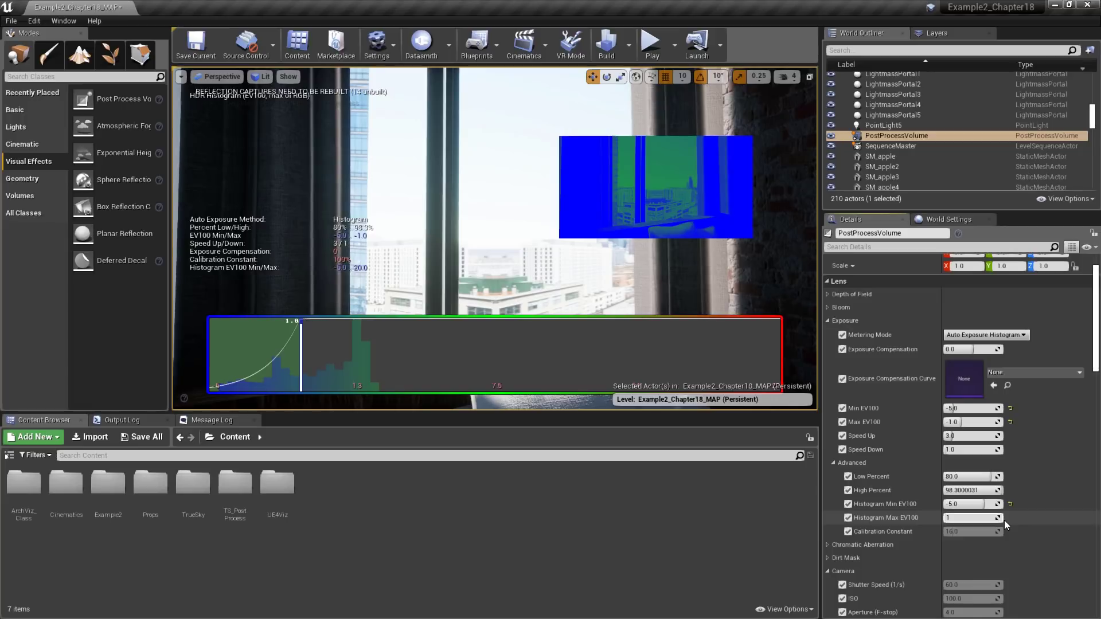
text(0)
key(Return)
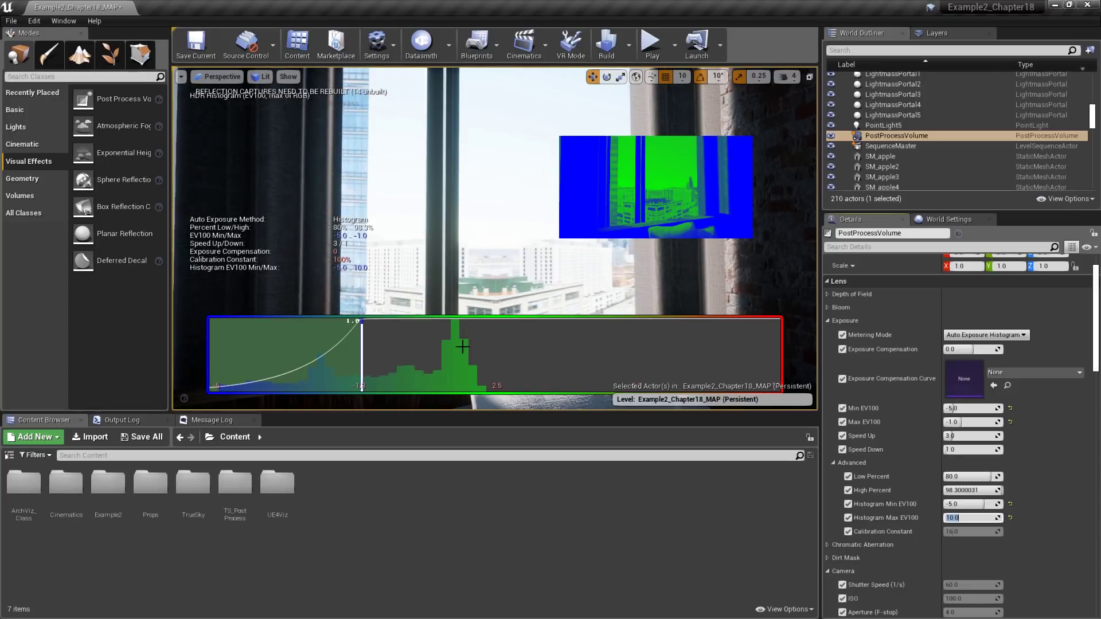
Rotate the view from the framed pictures on the brick wall to the bright city window.
right_drag(487, 390, 545, 318)
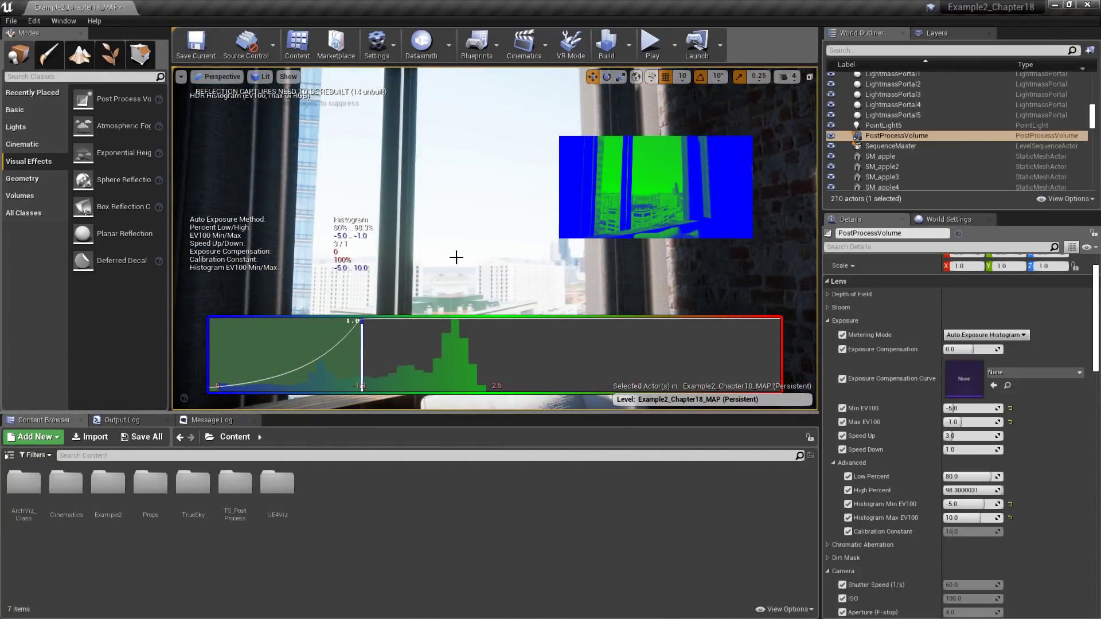
right_drag(450, 256, 593, 256)
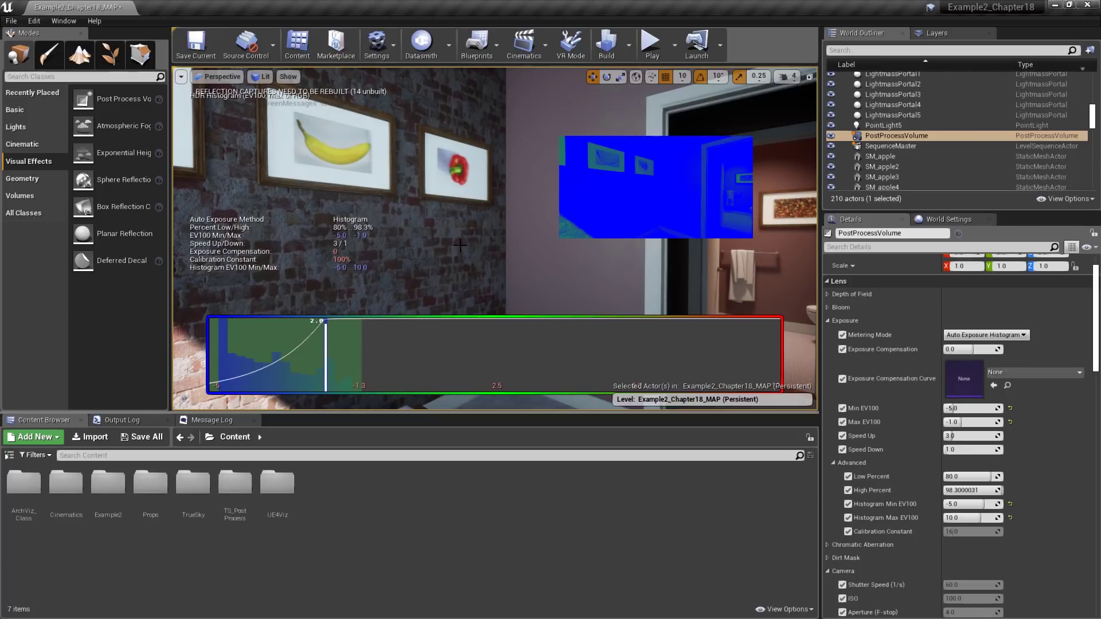
right_drag(573, 281, 584, 283)
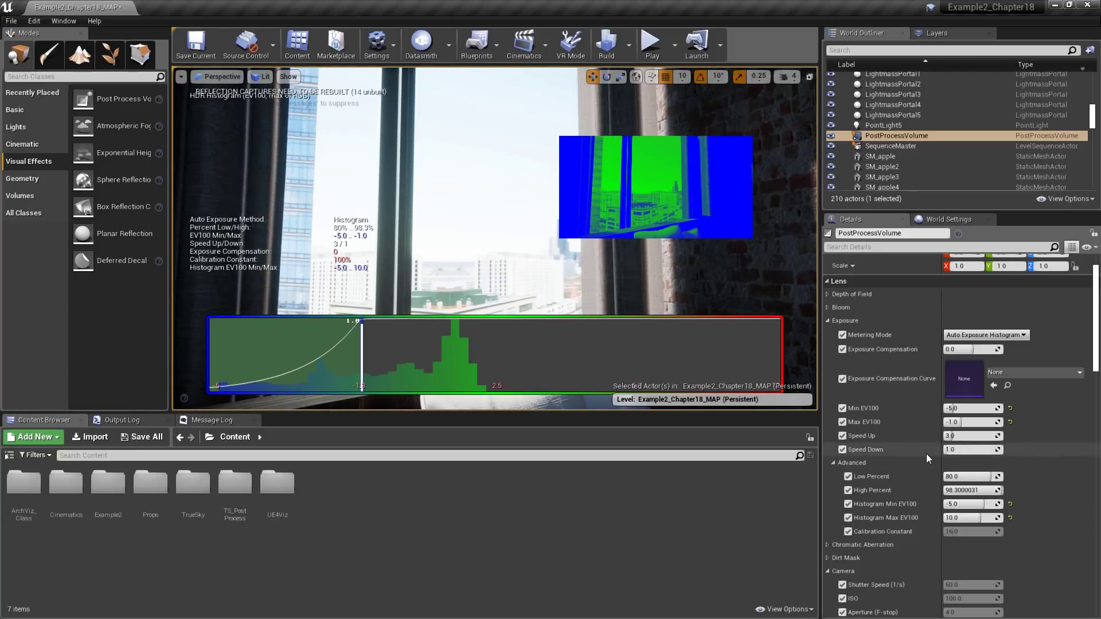
Try a Speed Down of 0.1, then turn the view back to the picture wall.
click(971, 450)
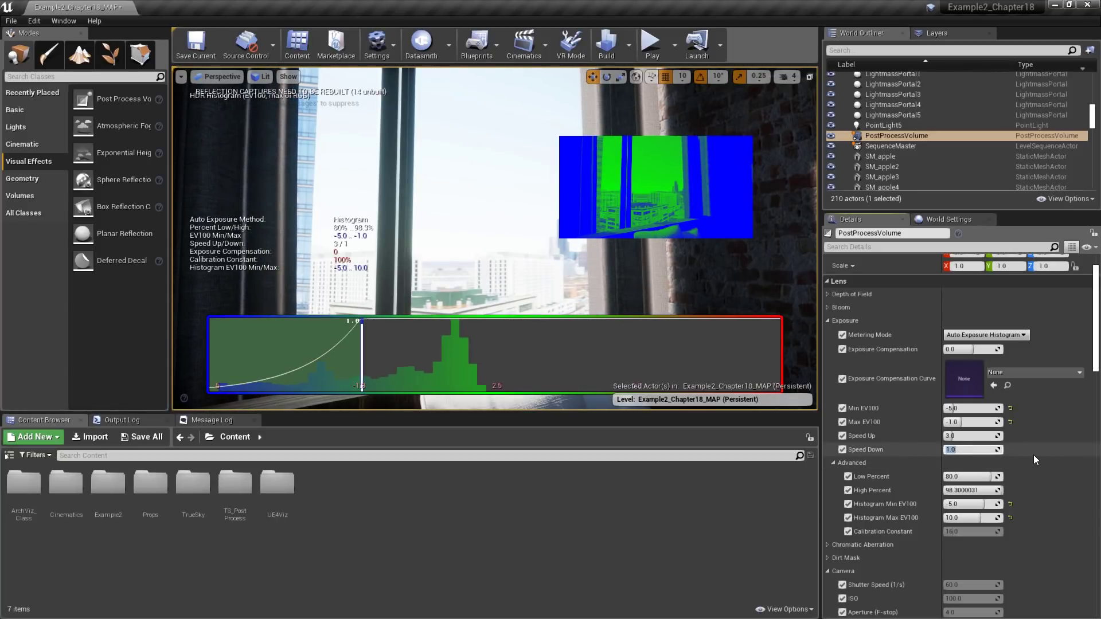
text(0.1)
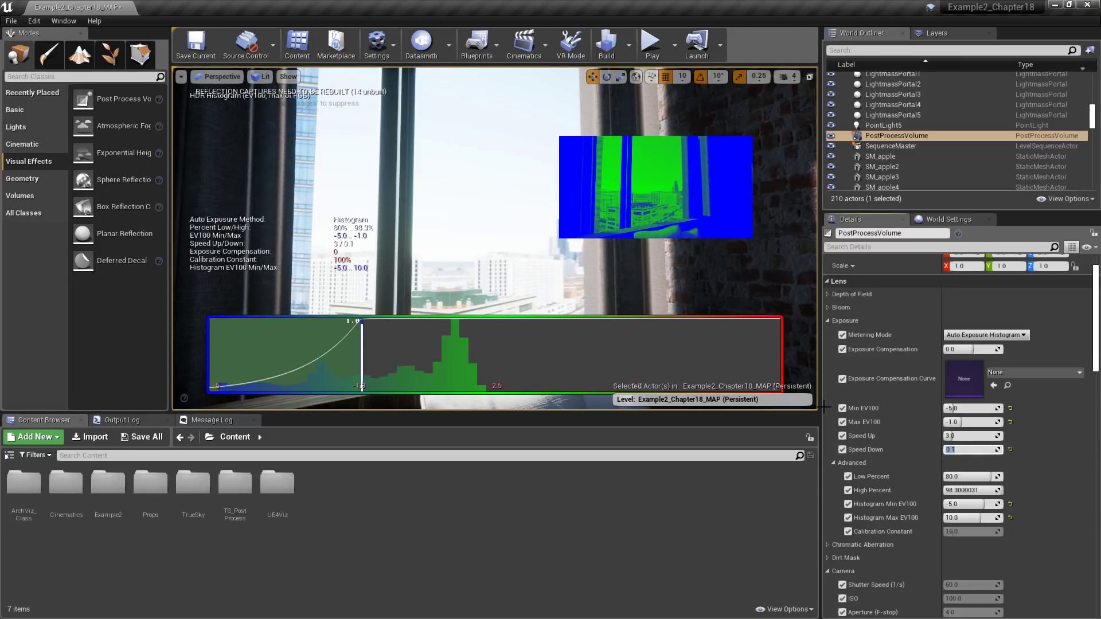
click(959, 451)
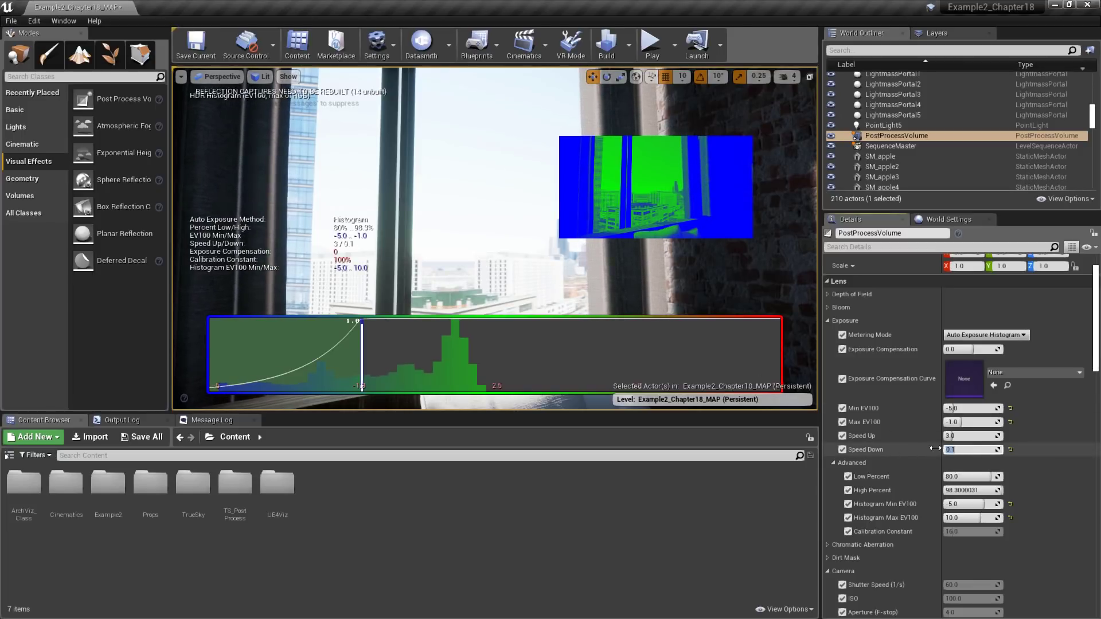
right_drag(489, 278, 378, 280)
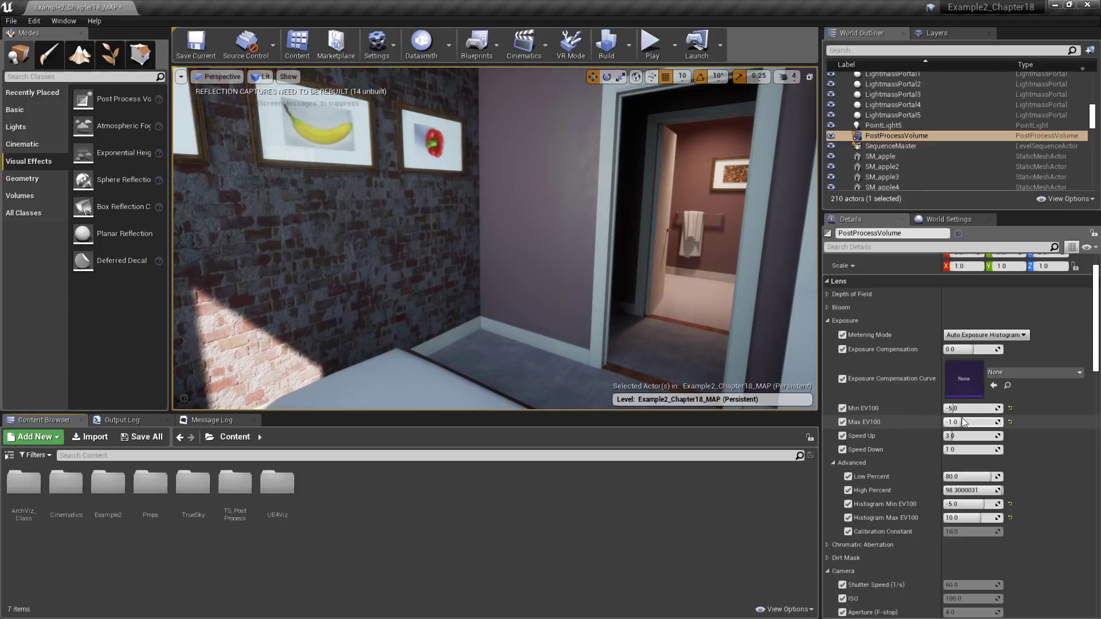
Switch metering to Manual and try Shutter Speed 1 and Aperture 1.
click(986, 334)
click(957, 359)
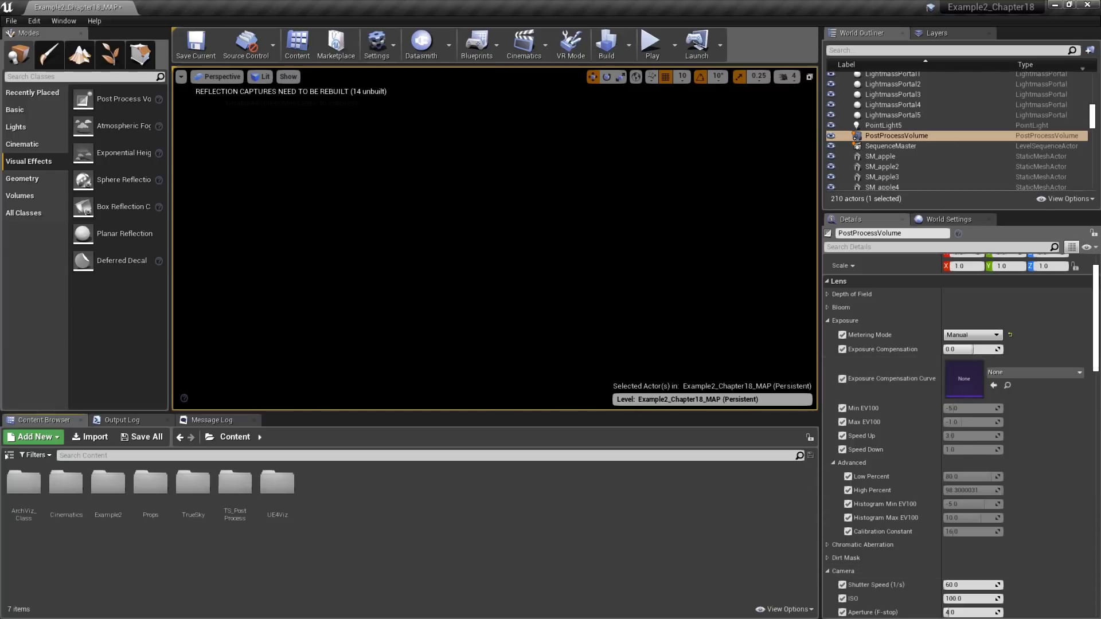
scroll(1023, 361, down, 3)
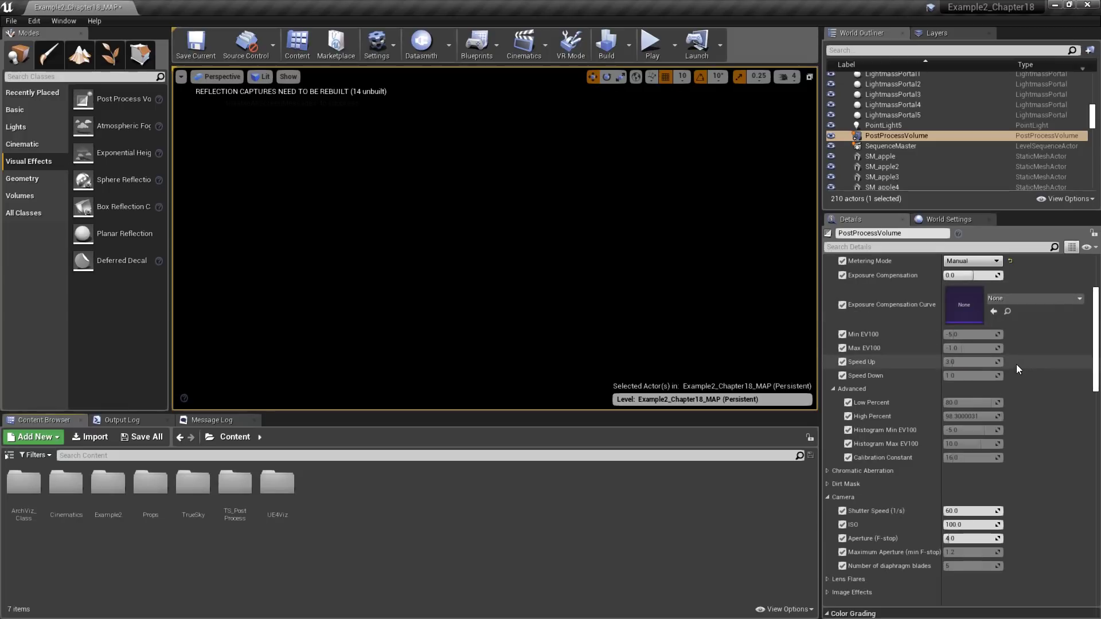
click(983, 510)
text(1)
key(Return)
click(969, 539)
text(1)
key(Return)
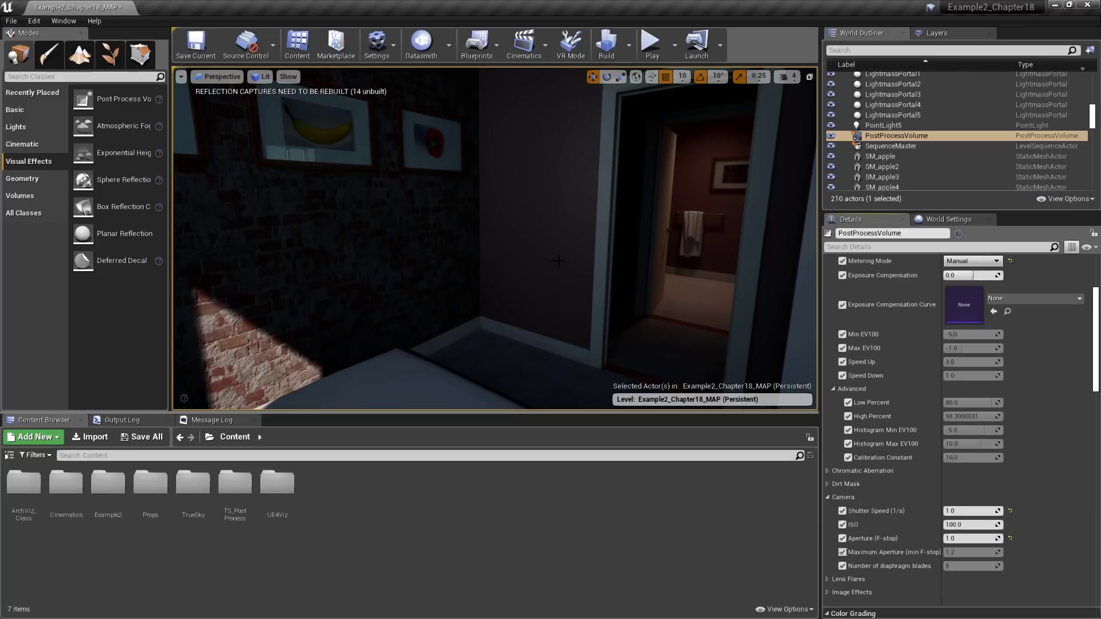
right_drag(561, 261, 632, 293)
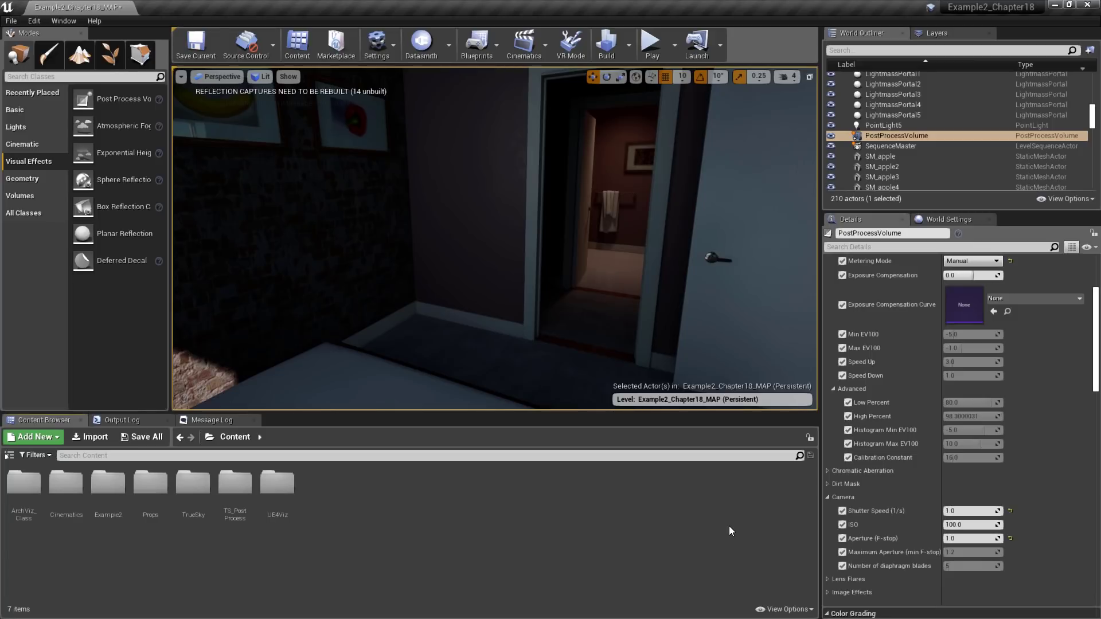
Set Shutter Speed to 100 and Aperture (F-stop) to 15.
click(969, 511)
text(100)
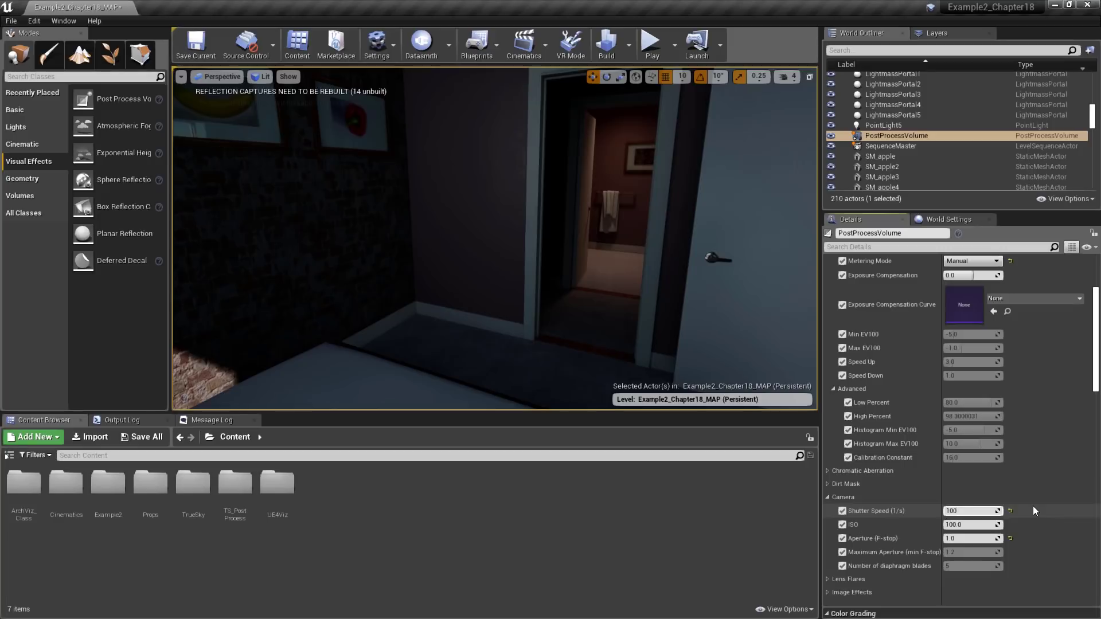
key(Tab)
key(Tab)
text(15)
key(Return)
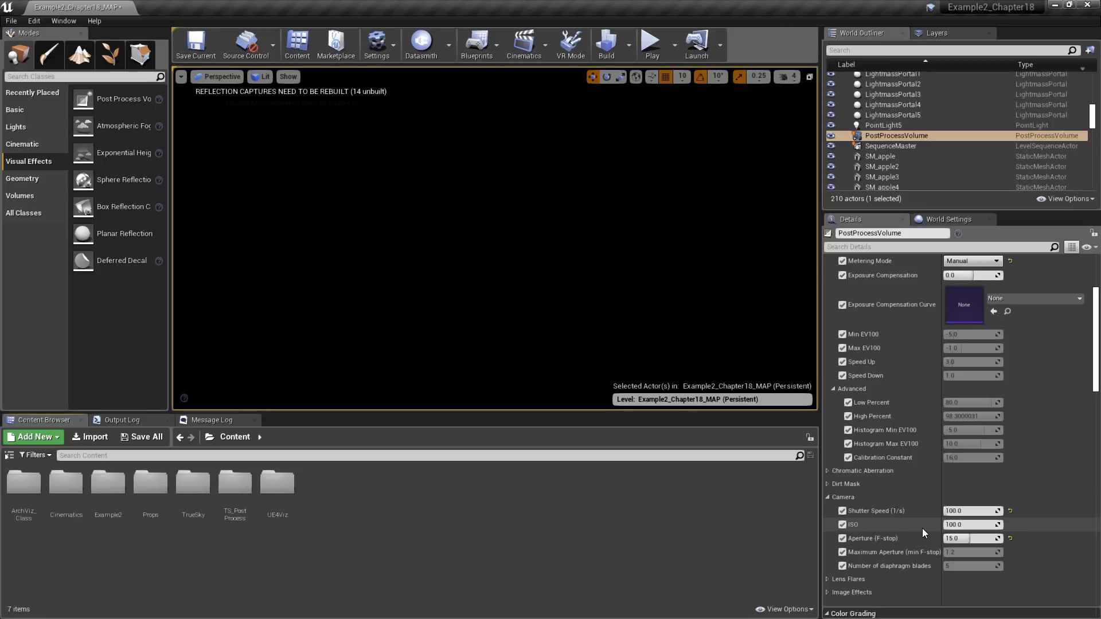
Find the DirectionalLight by searching 'direction' in the World Outliner and set its Intensity to 82000 lux.
click(930, 50)
text(direct)
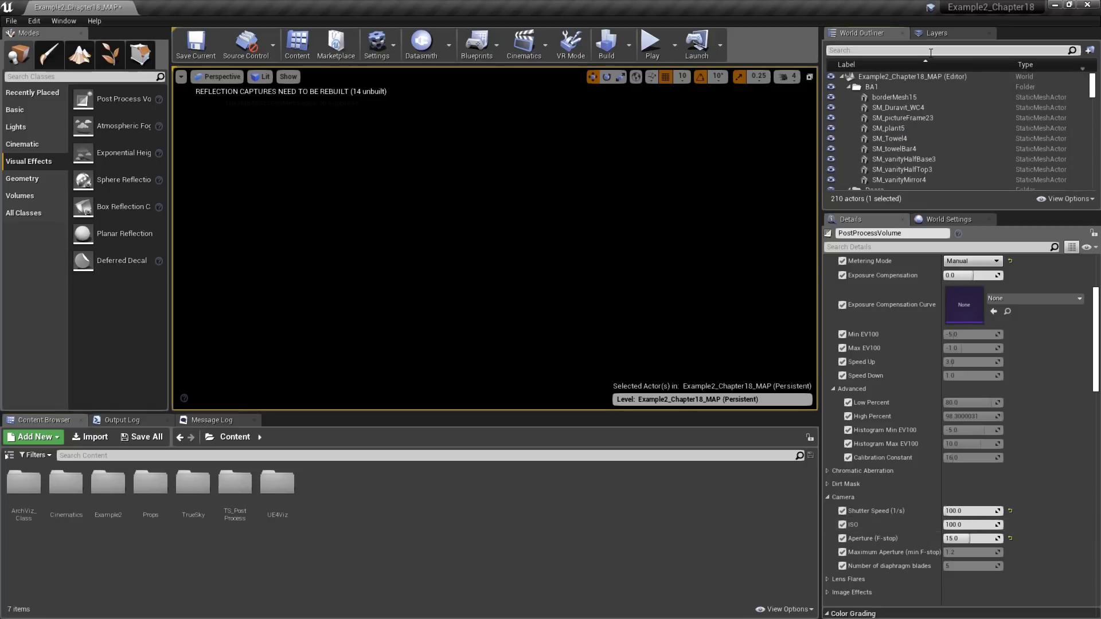
text(ion)
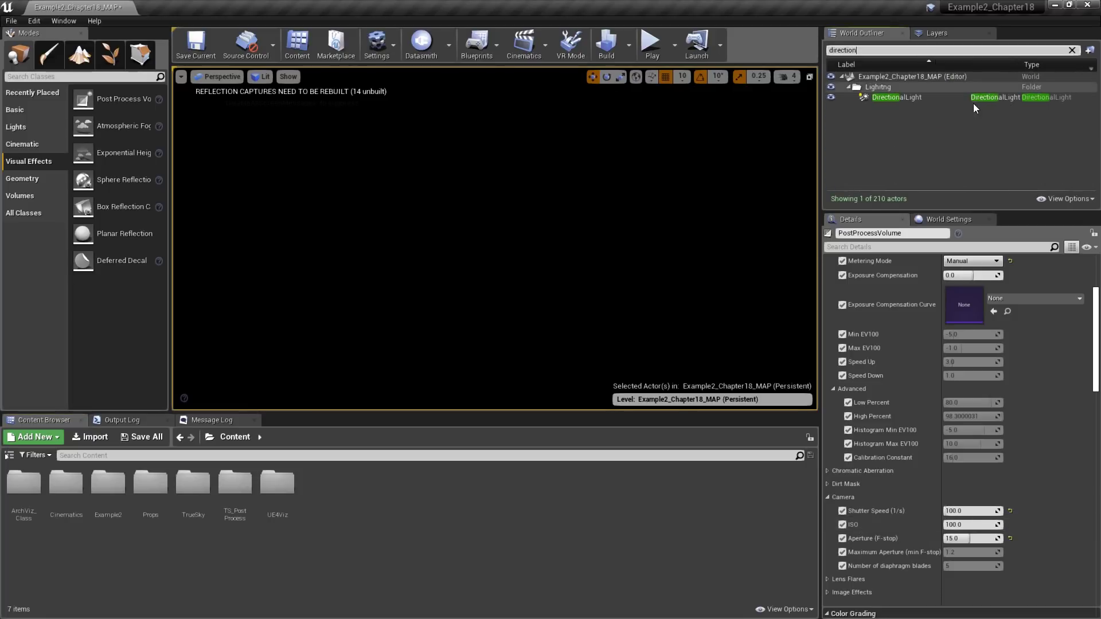
click(907, 98)
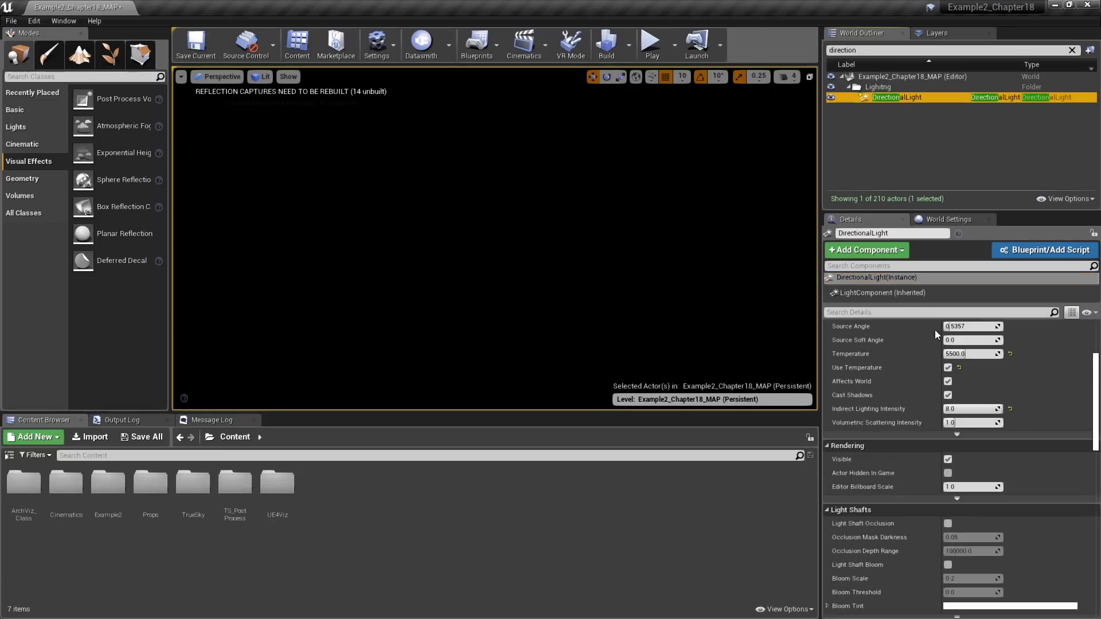
scroll(1020, 386, up, 3)
scroll(1020, 385, up, 1)
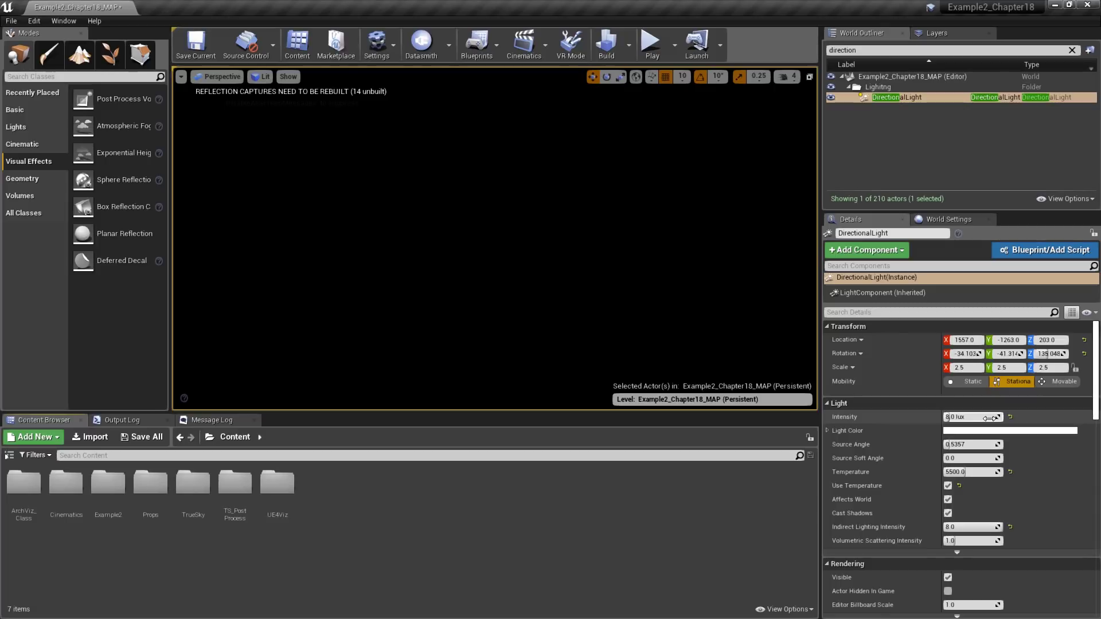
click(991, 418)
text(82000)
key(Return)
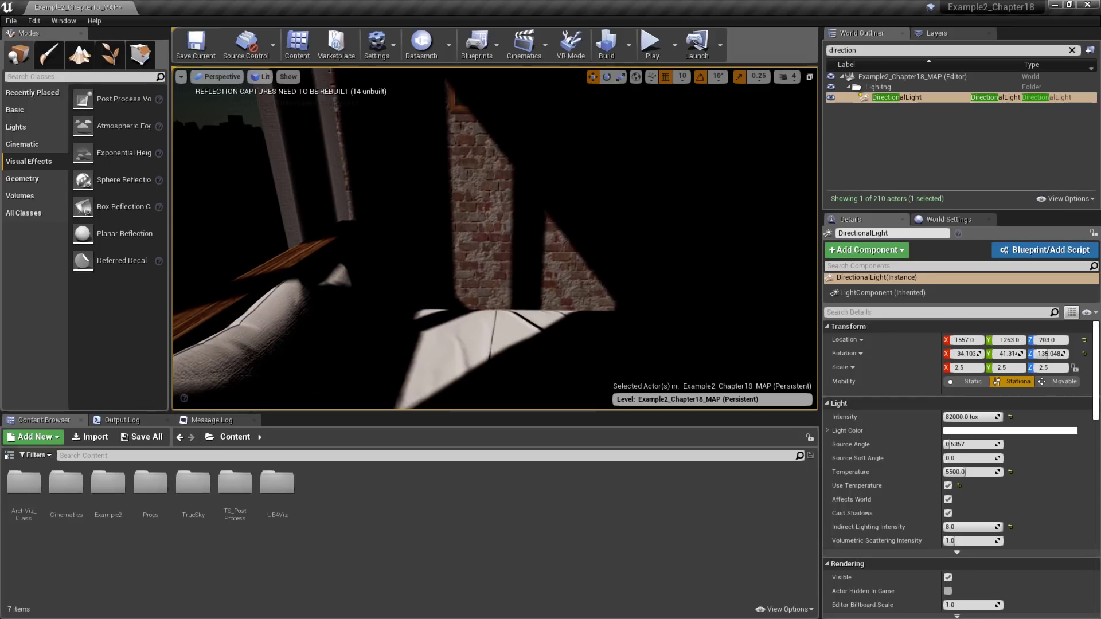
Turn off Game Settings exposure in the viewport's Lit menu and fix EV100 at 15.
click(633, 347)
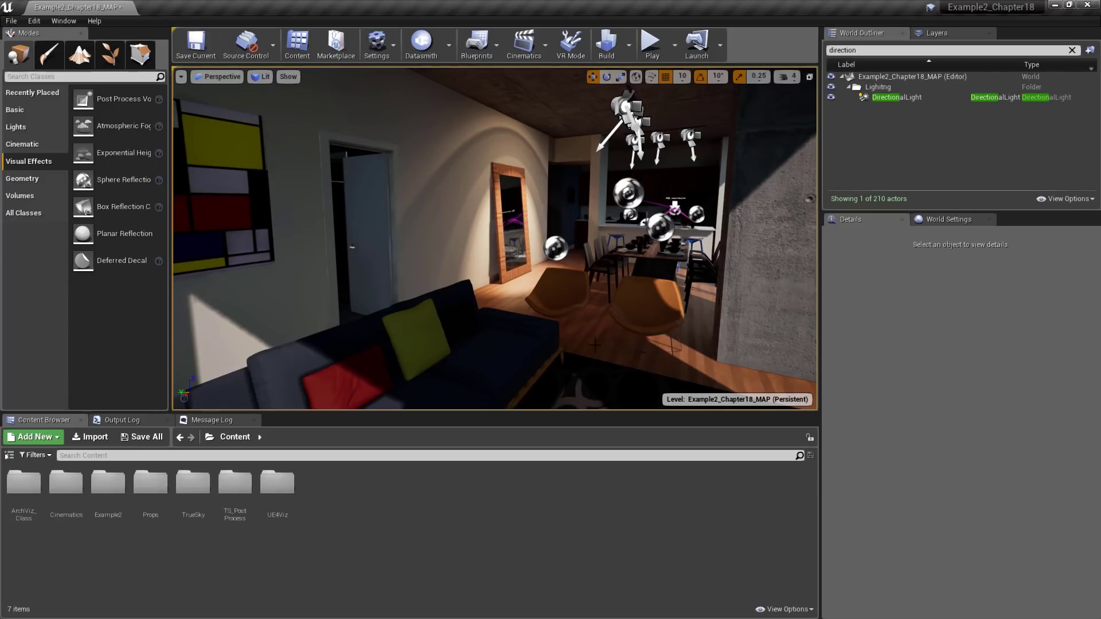
mouse_move(549, 287)
right_down()
mouse_move(615, 313)
mouse_move(570, 312)
mouse_move(584, 306)
right_up()
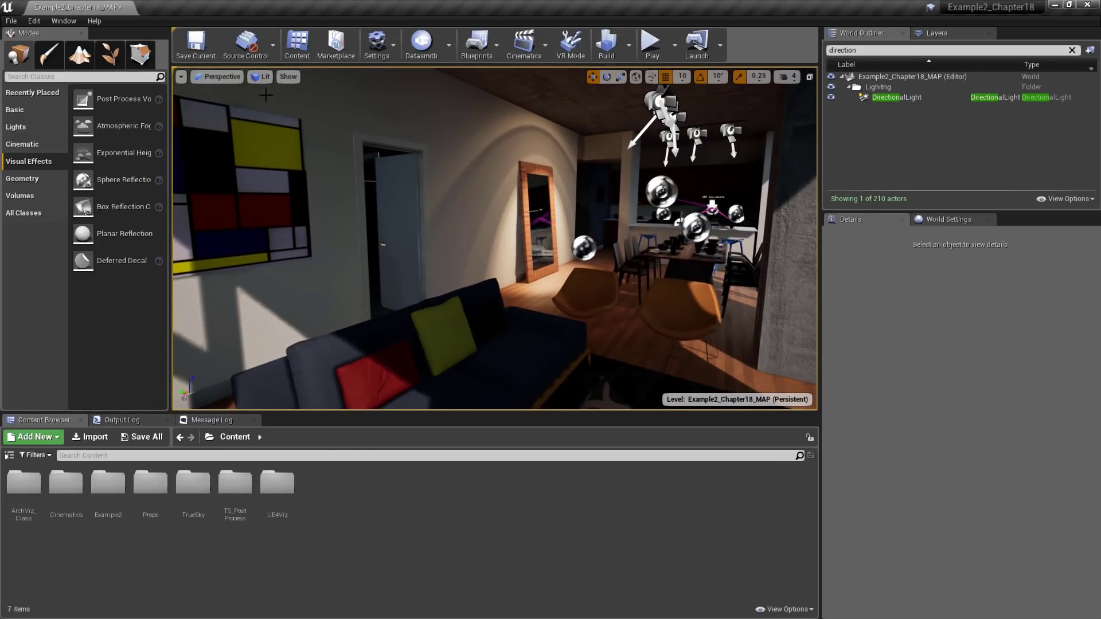
click(258, 78)
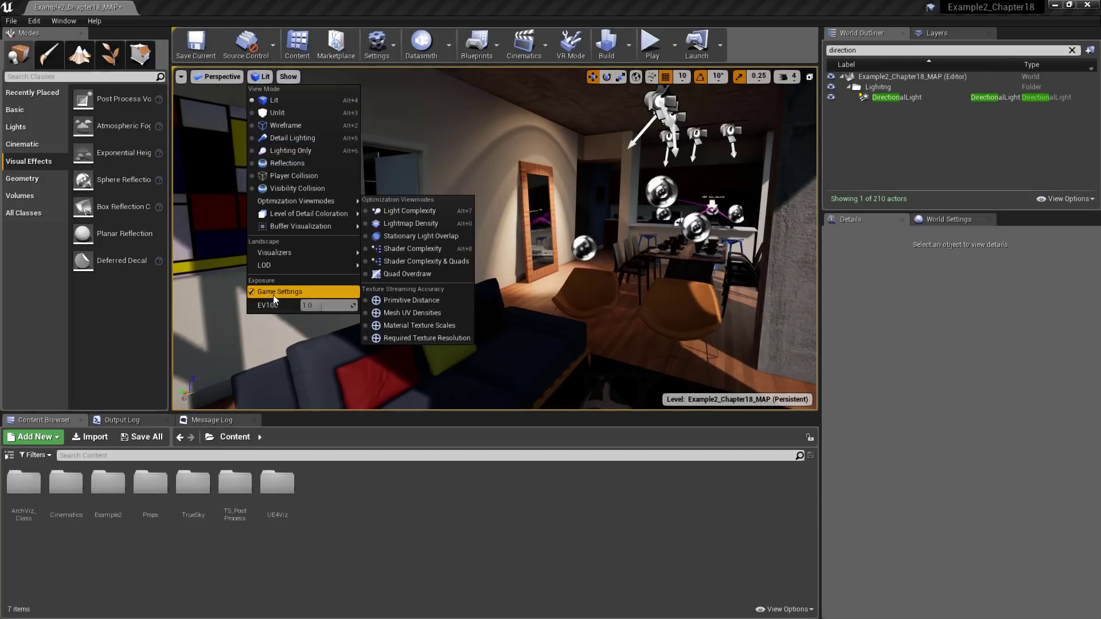
click(252, 292)
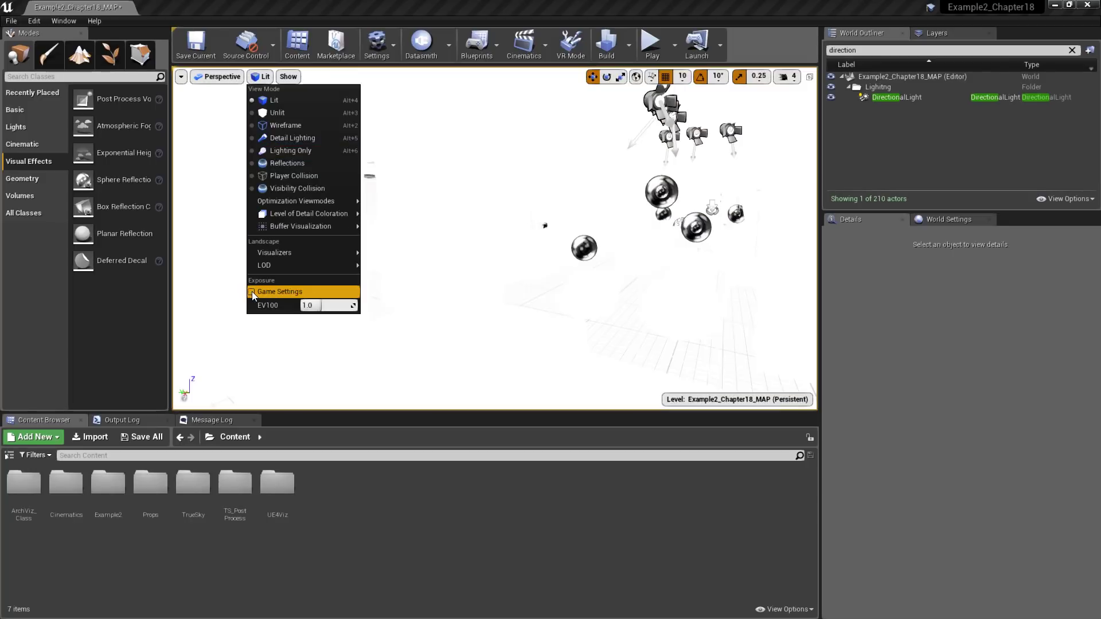
click(330, 306)
text(15)
key(Return)
key(Return)
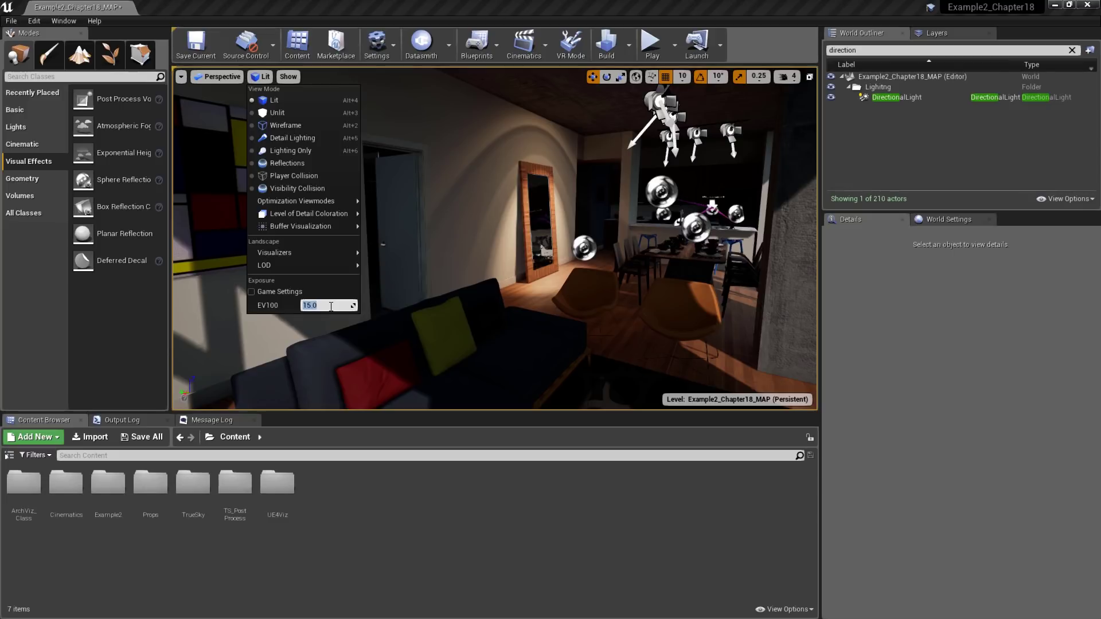
key(Escape)
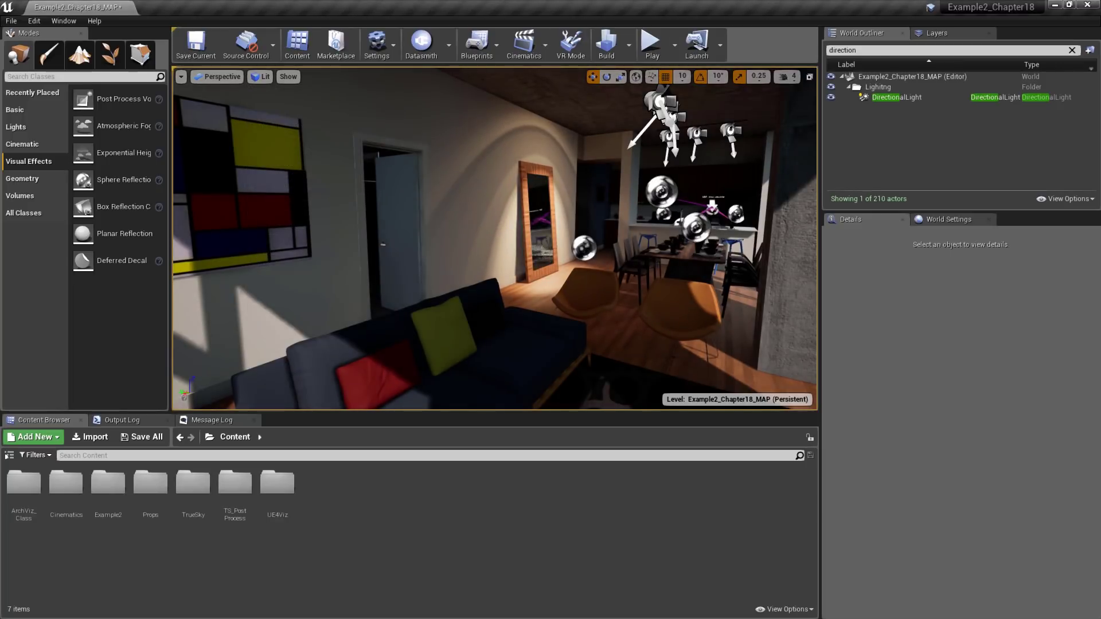